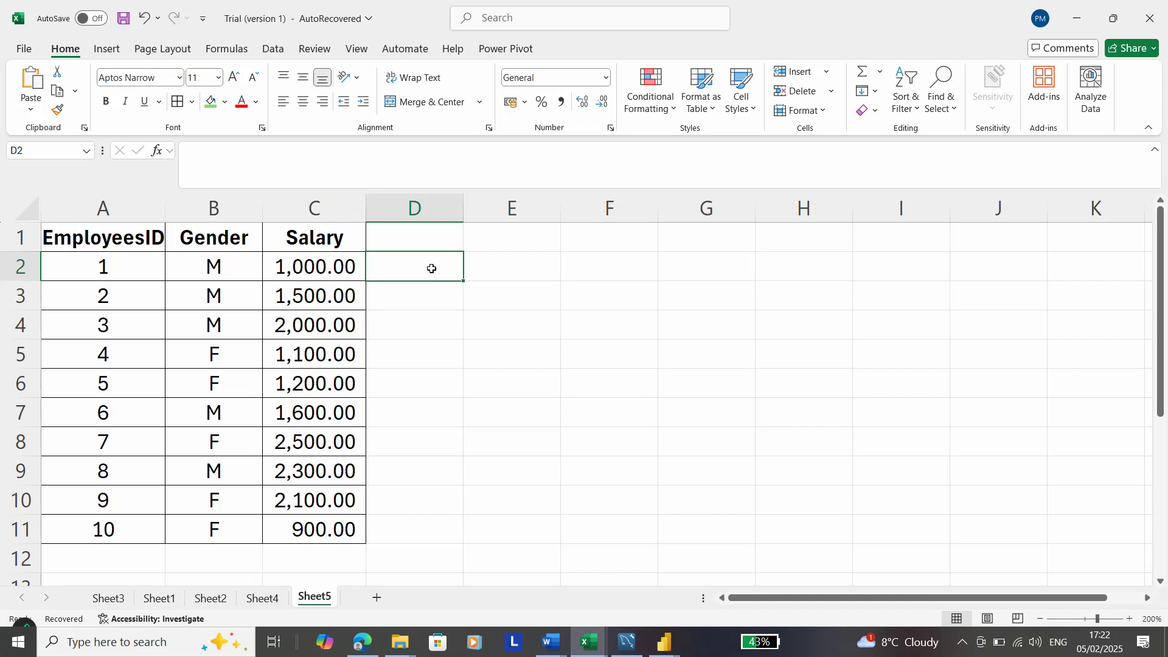
left_click(430, 237)
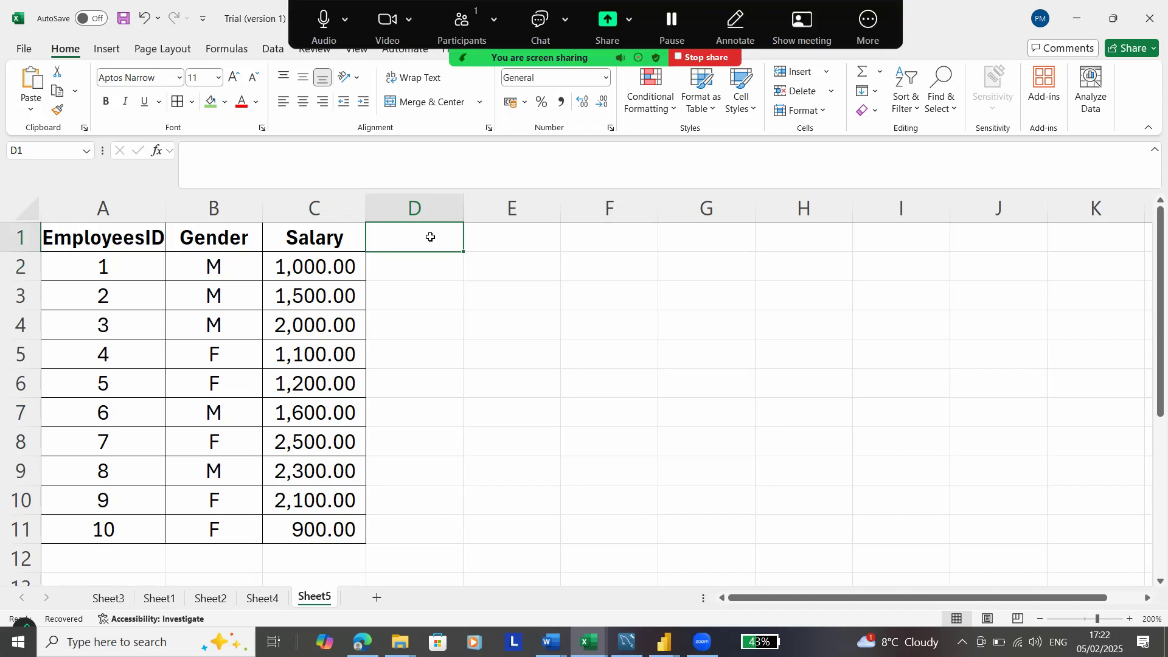
left_click(498, 272)
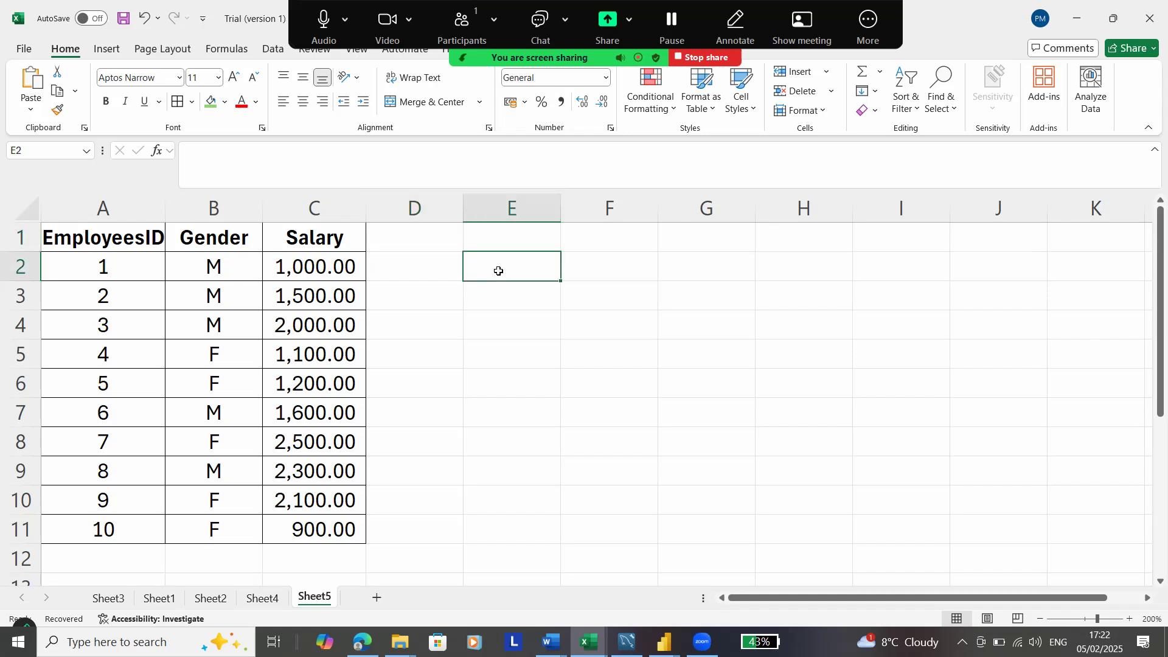
type("=if")
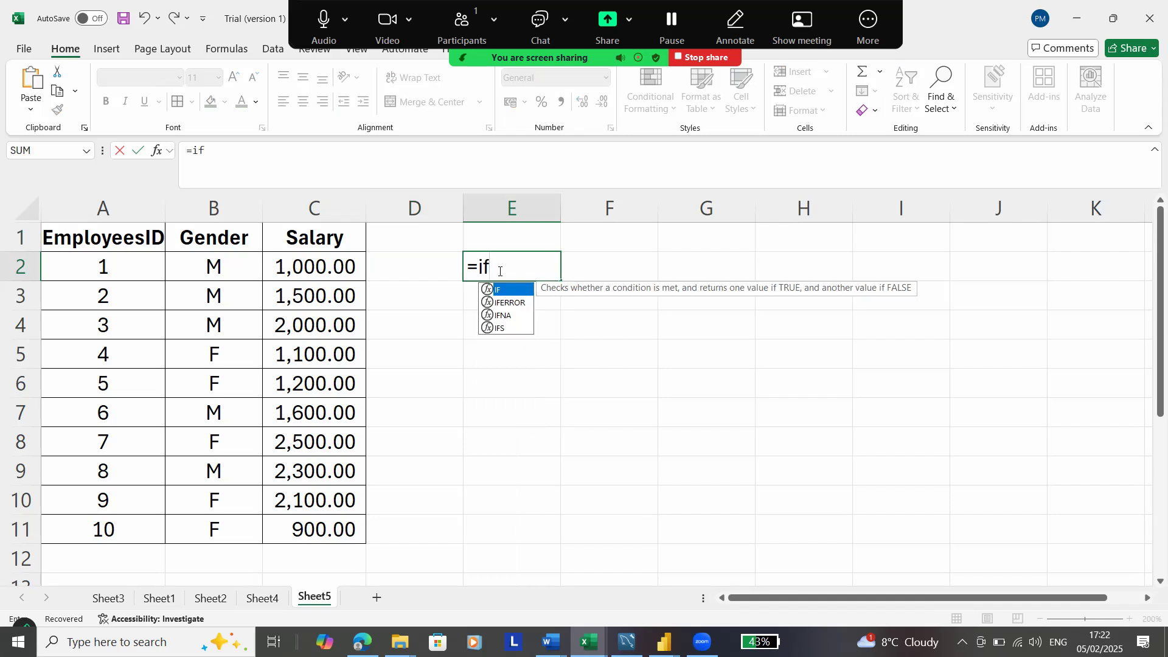
type("(")
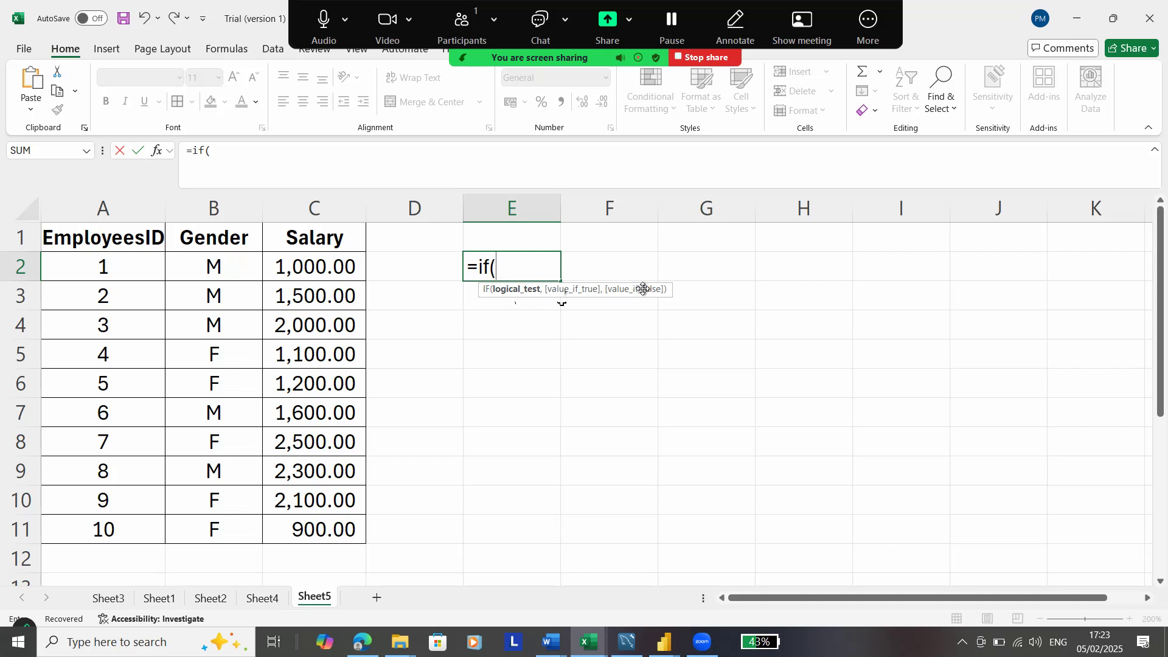
key("BackSpace")
key("BackSpace")
key("BackSpace")
key("BackSpace")
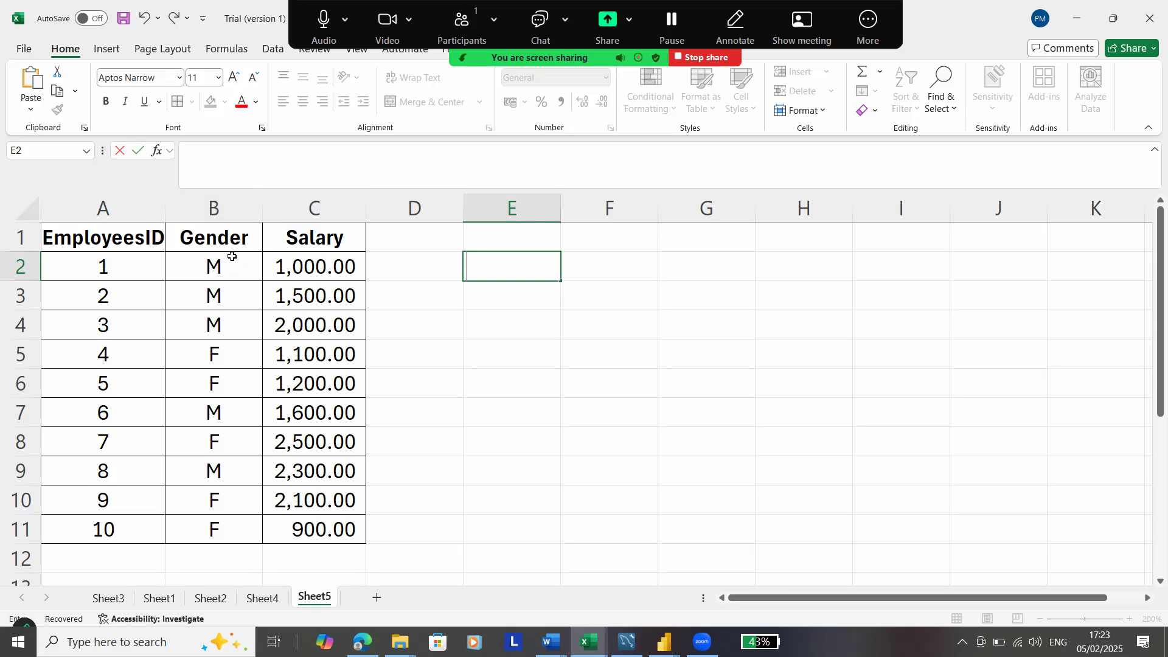
Add the header New_Gender in cell D1 and autofit the width of column D
left_click(420, 243)
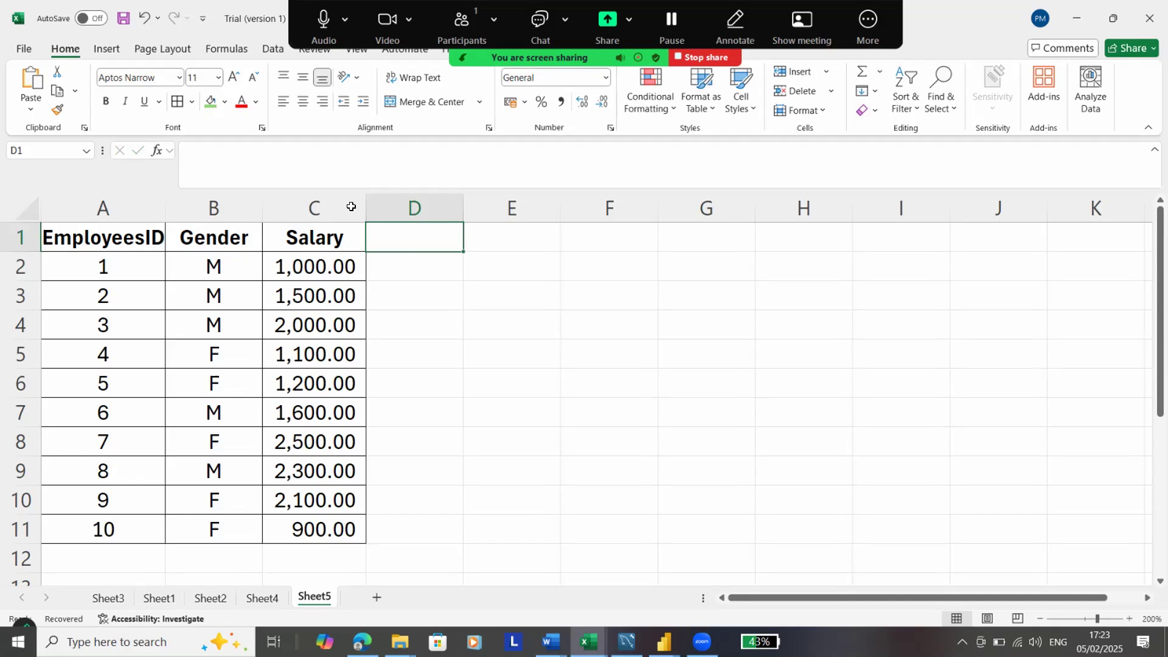
type("New")
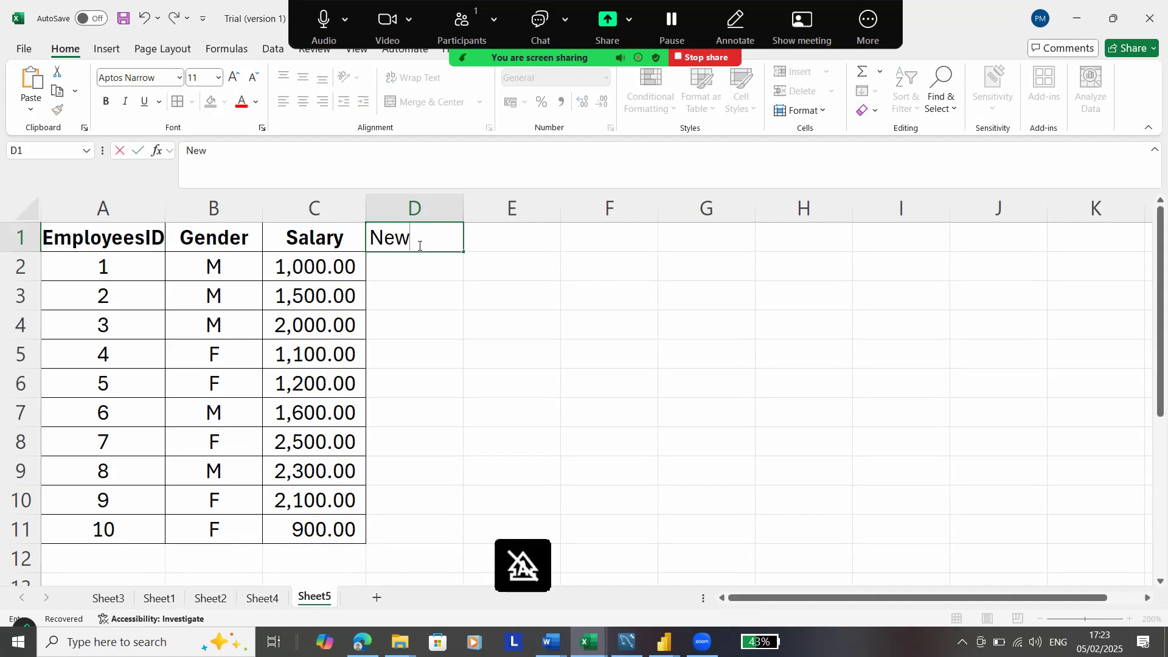
type("_Gender")
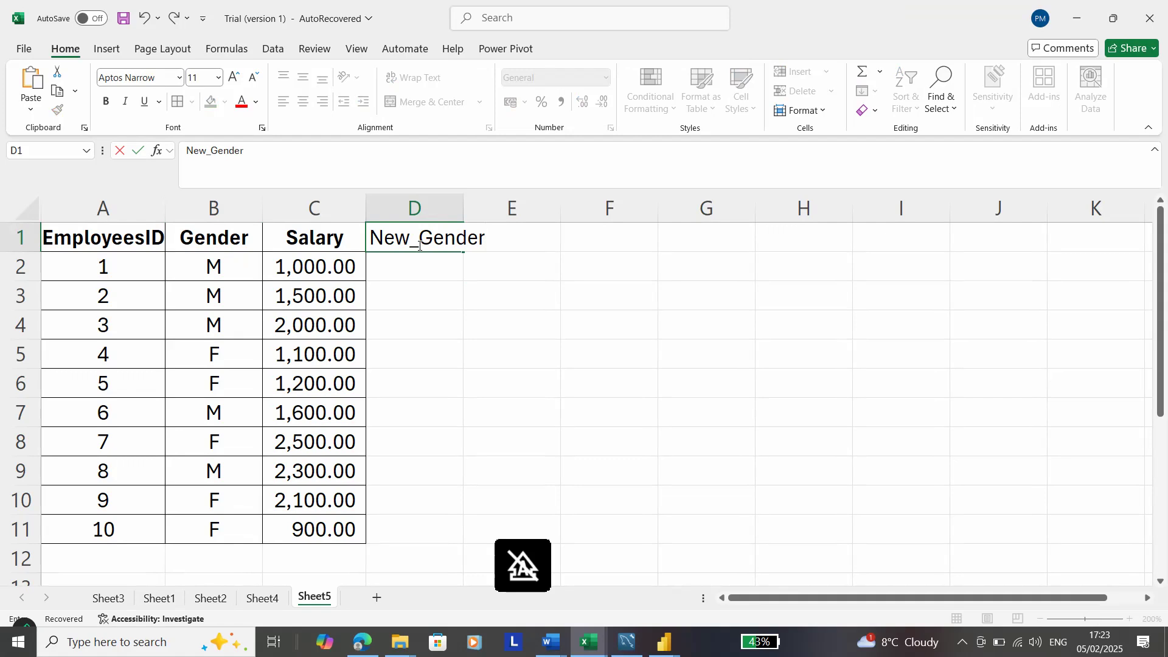
left_click(424, 273)
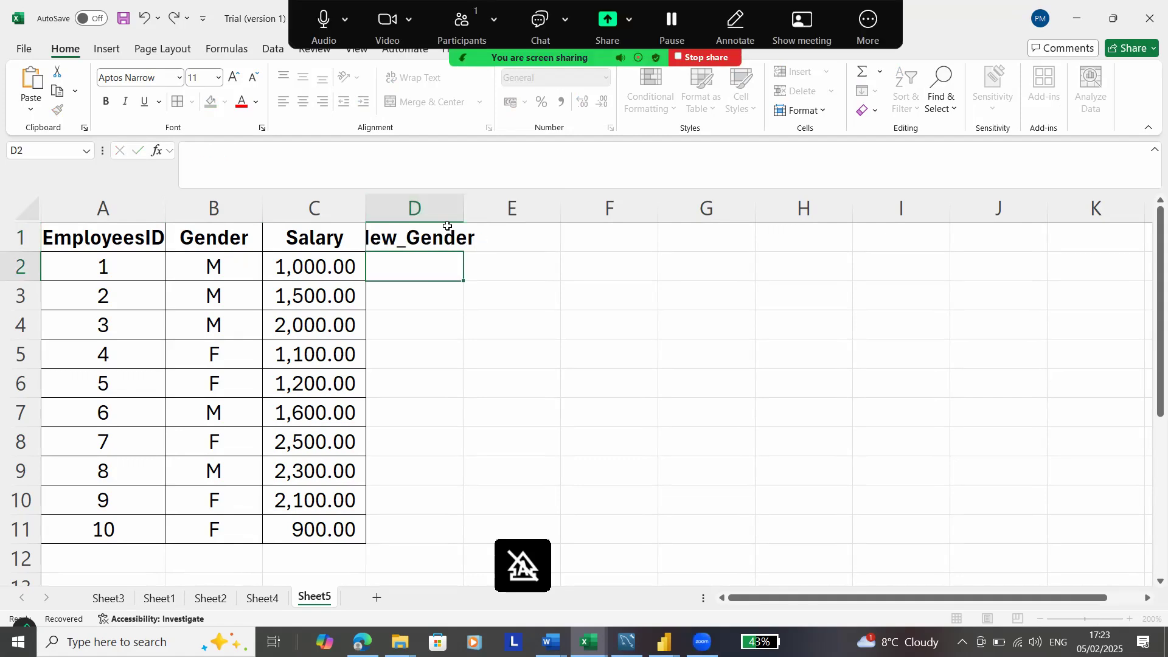
double_click(463, 193)
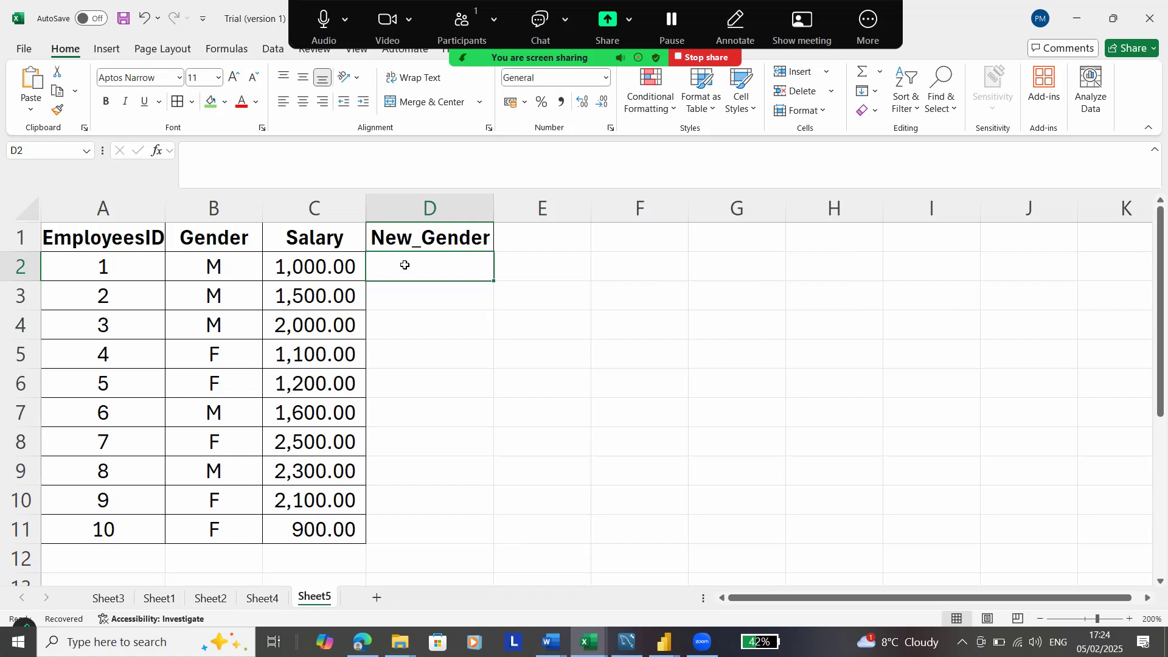
Begin an IF formula in D2 whose logical test checks whether B2 equals "M"
type("=I")
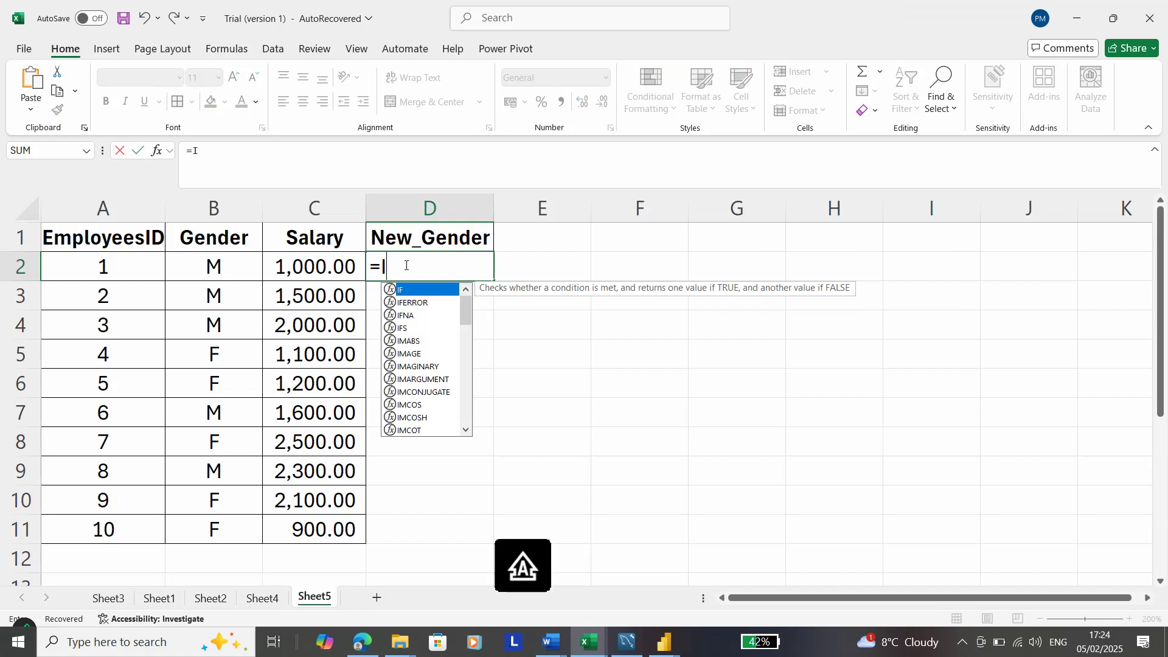
type("F(")
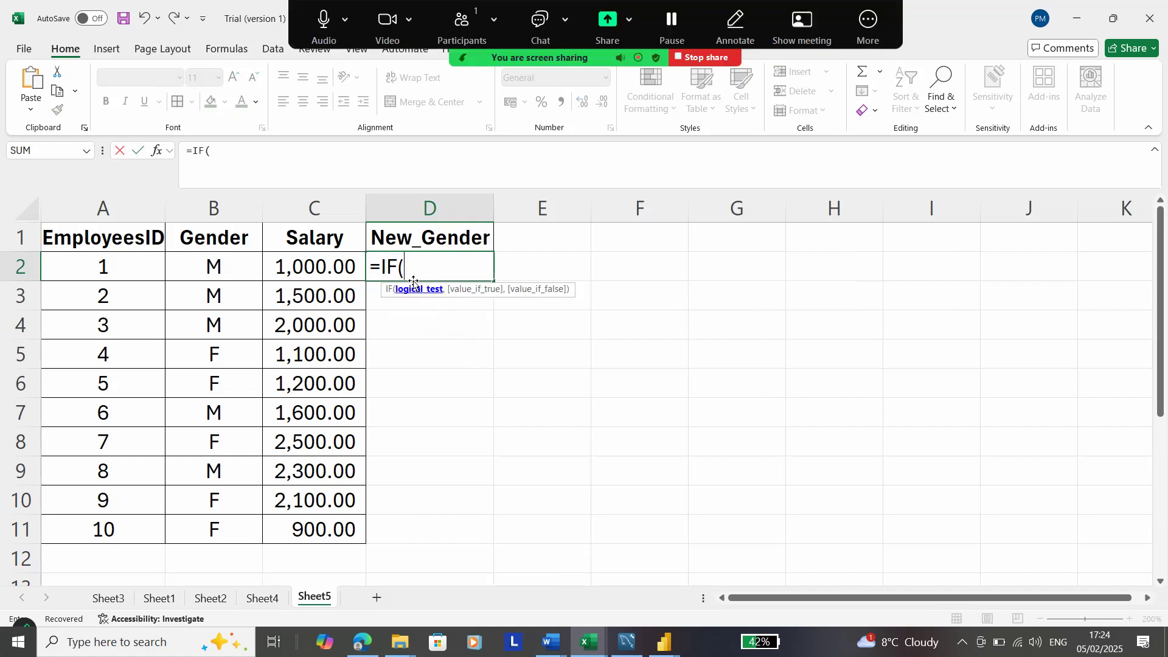
left_click(223, 268)
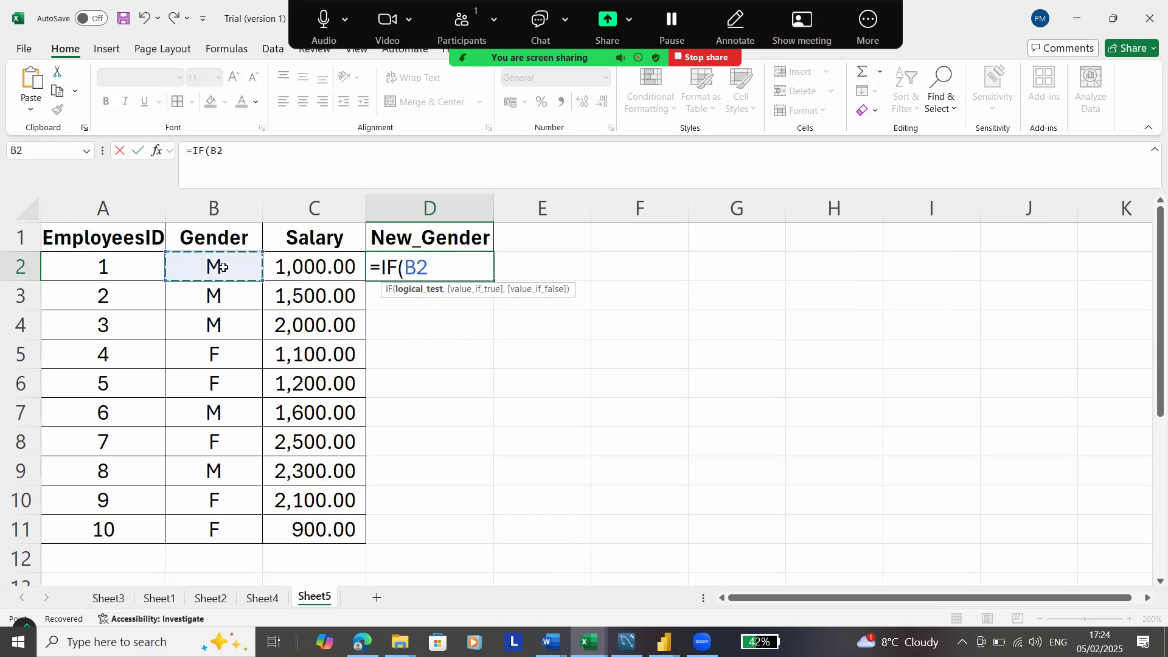
type("=\"")
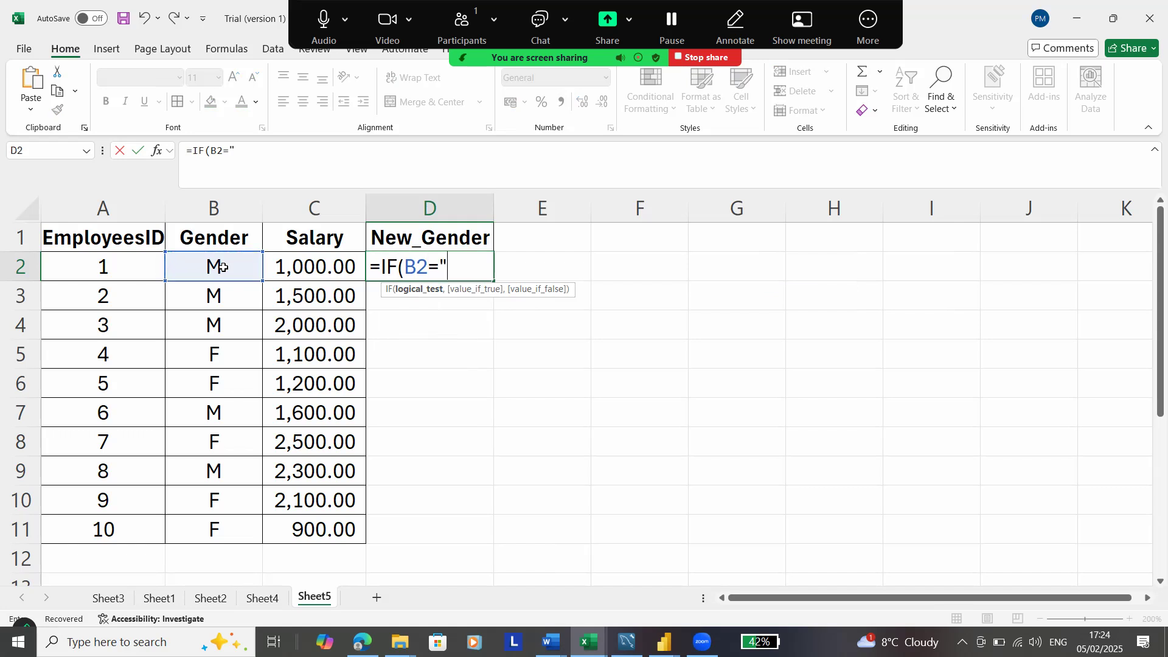
type("M")
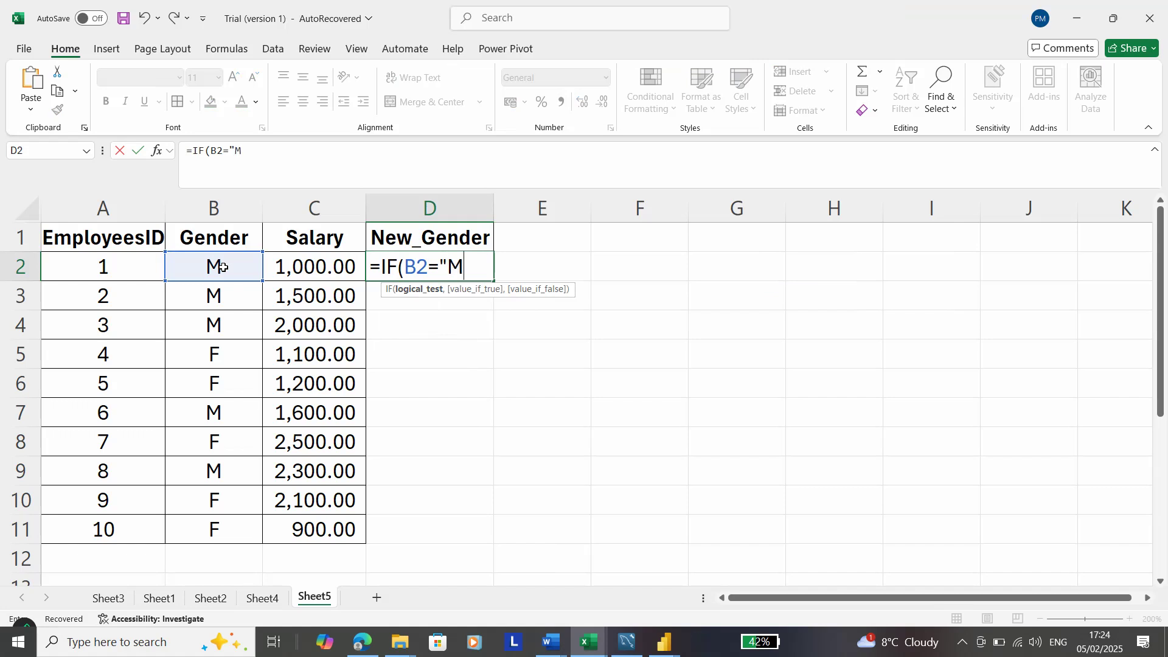
type("\"")
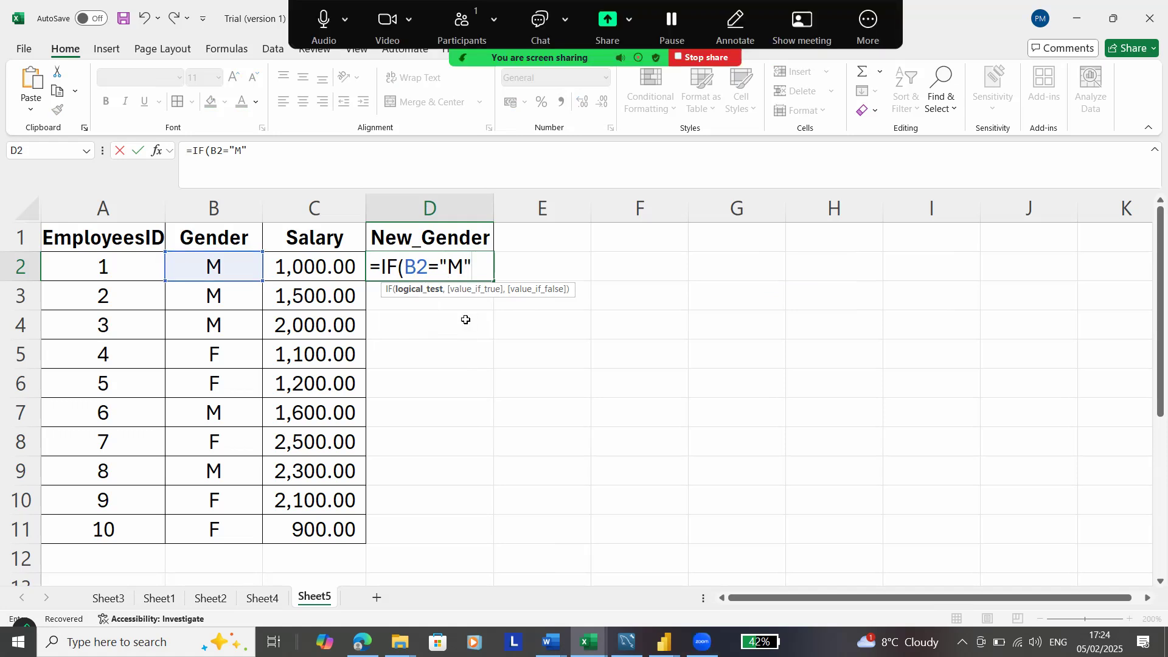
Complete the D2 formula to return "Male" when true and "Female" when false, and commit it
type(",\"m")
key("Caps_Lock")
type("A")
key("BackSpace")
key("BackSpace")
type("Male\"")
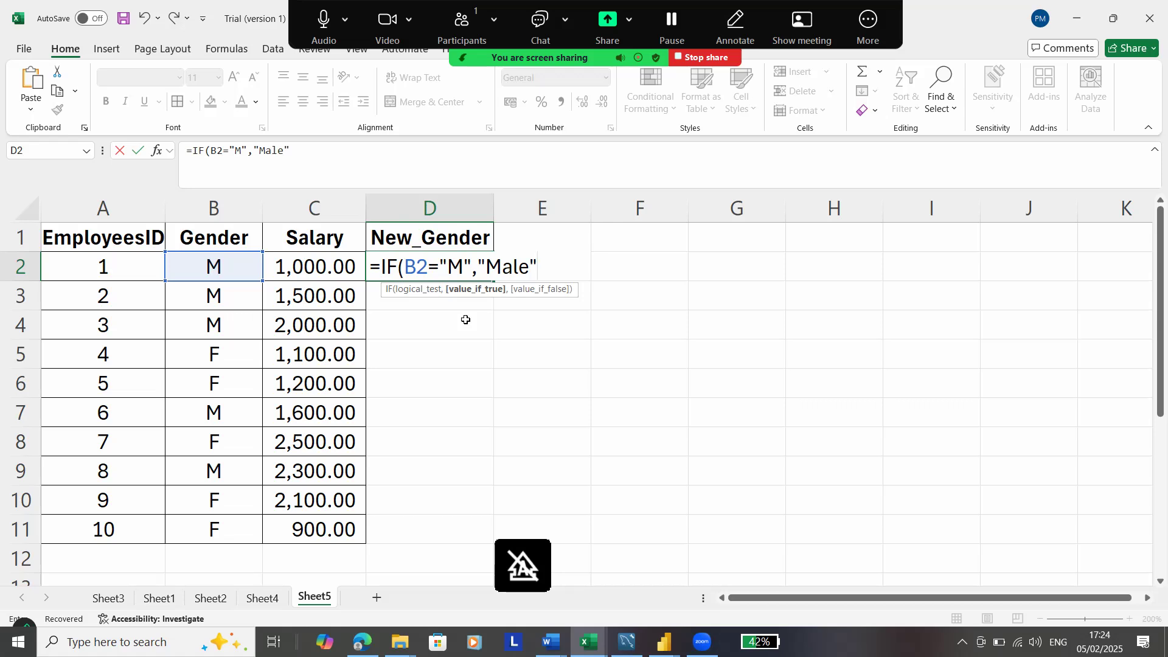
type(",")
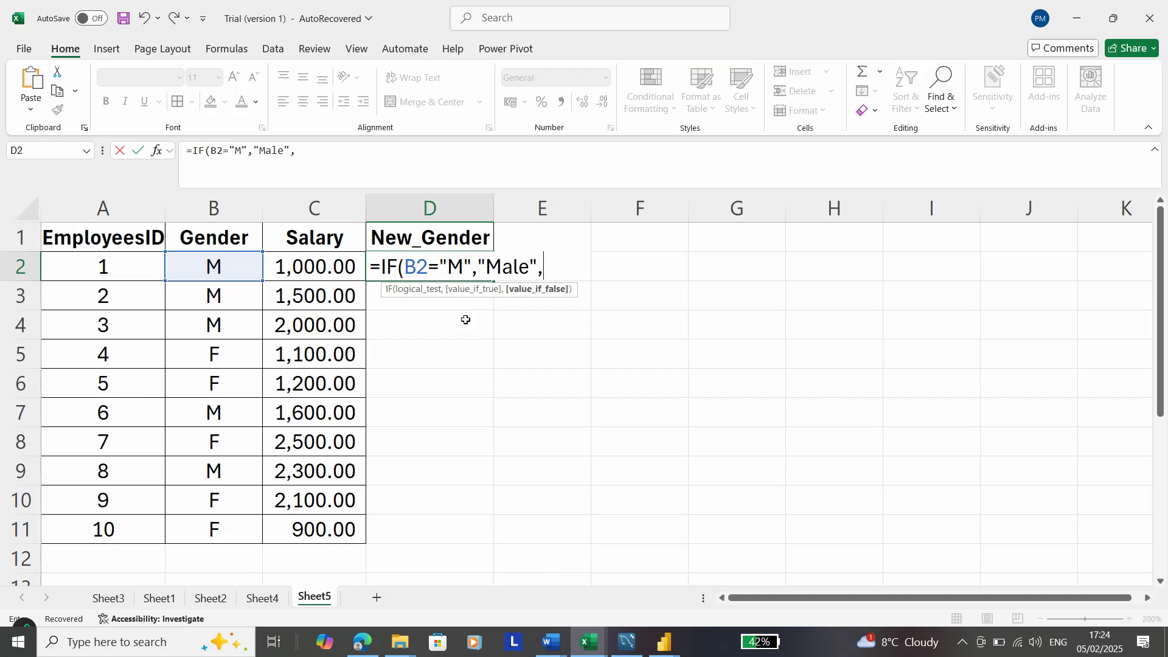
type("\"Fe")
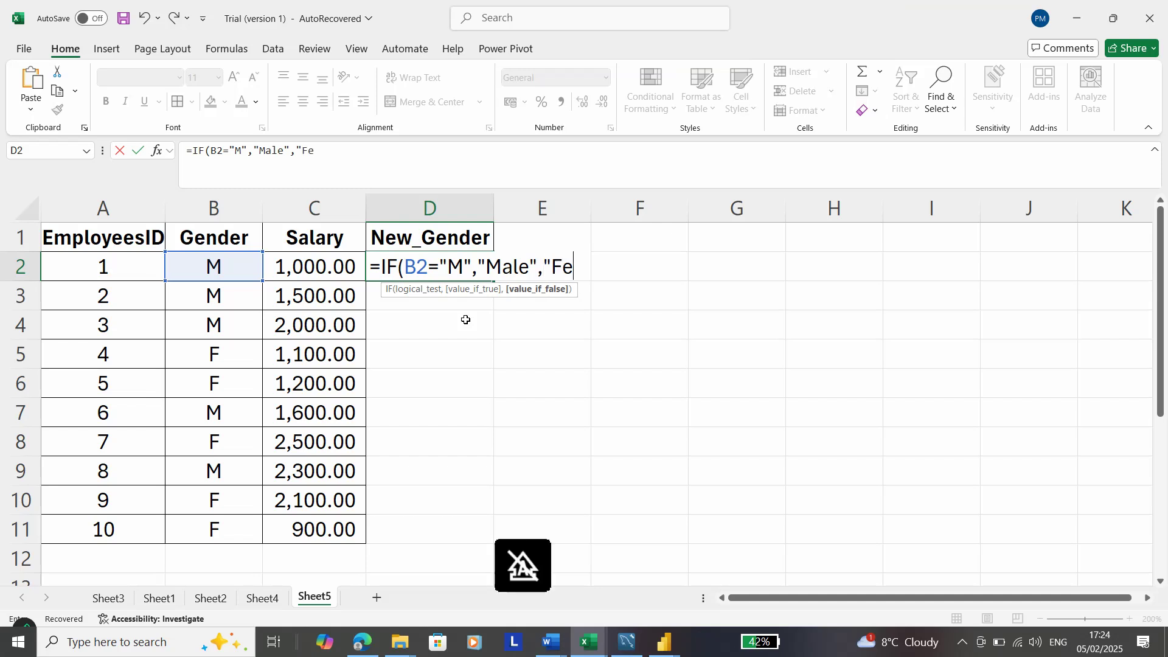
type("male\"")
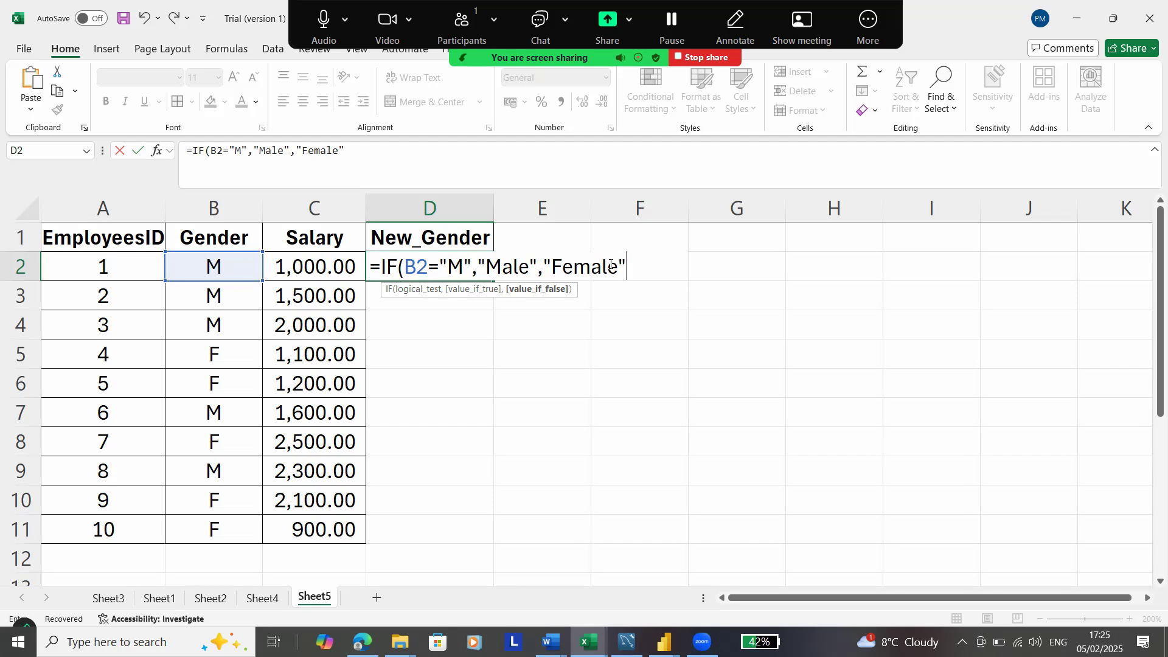
type(")")
key("Return")
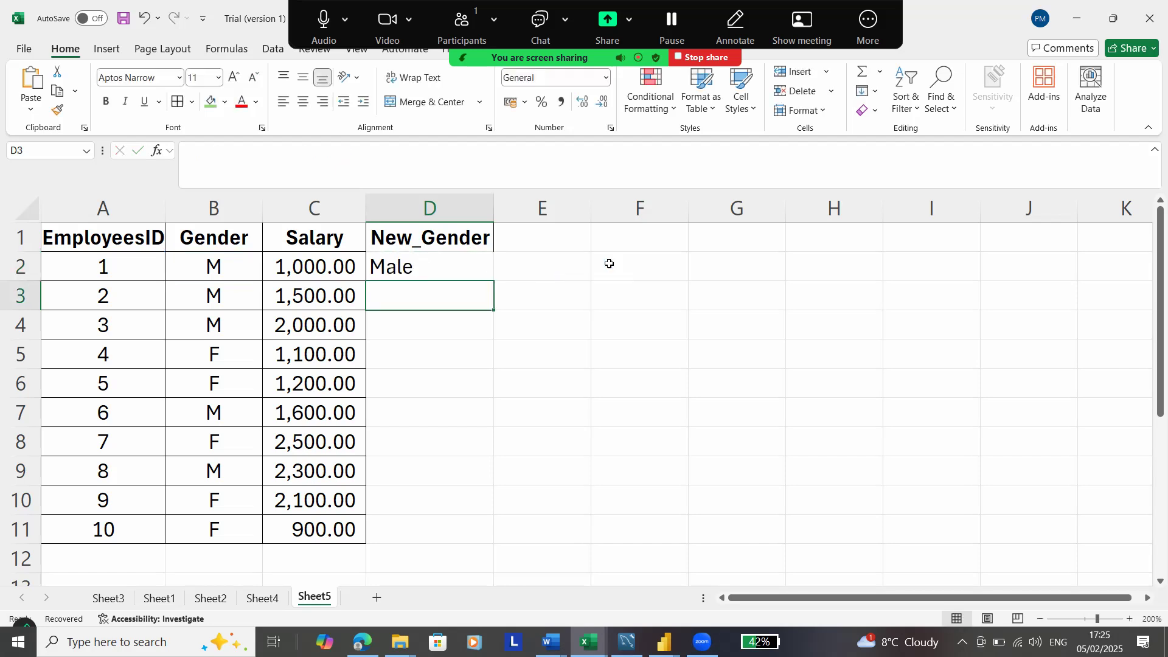
Fill the D2 formula down to D11 and apply all borders to D1:D11
left_click(455, 268)
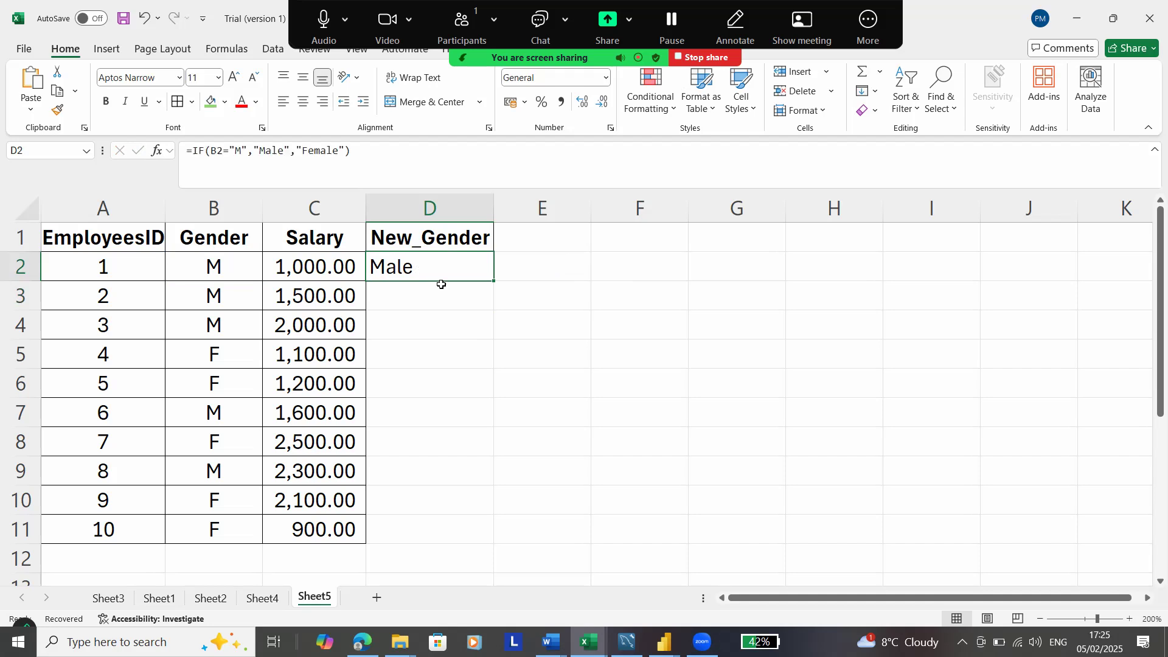
double_click(494, 281)
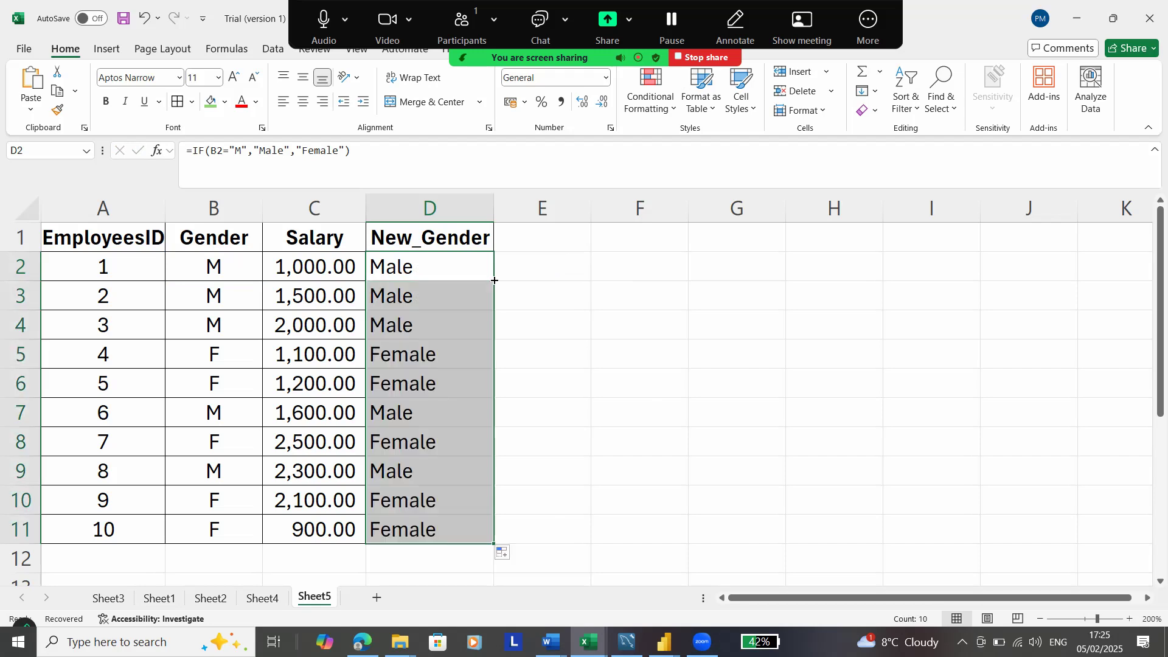
left_click(463, 324)
left_click(548, 318)
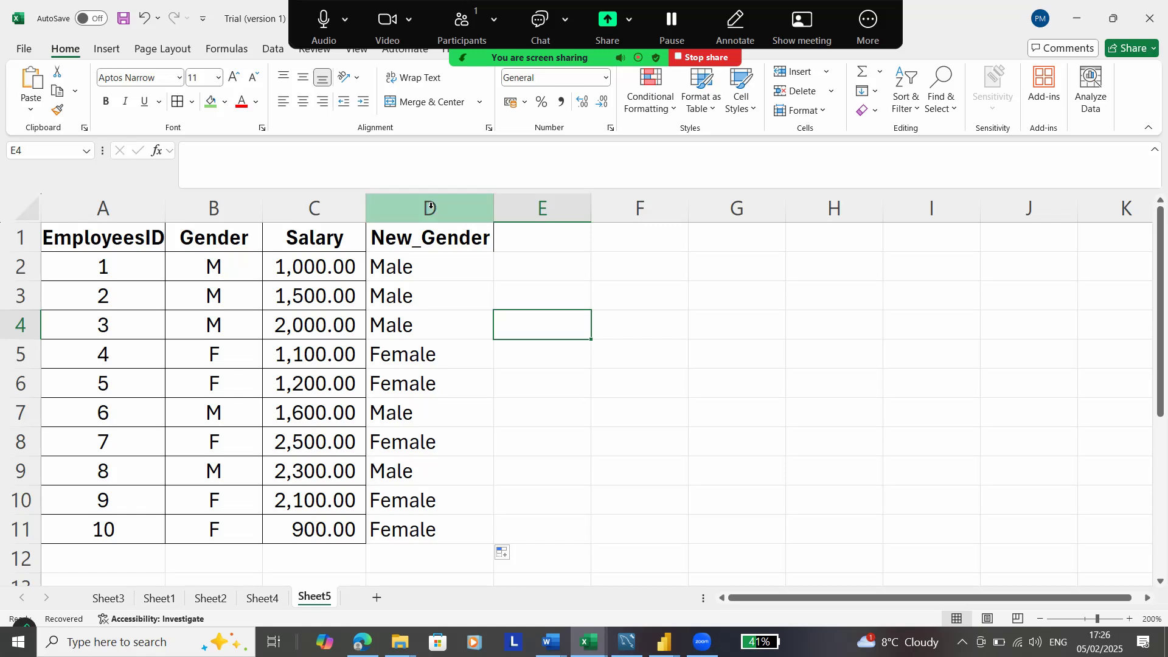
left_click_drag(430, 238, 494, 540)
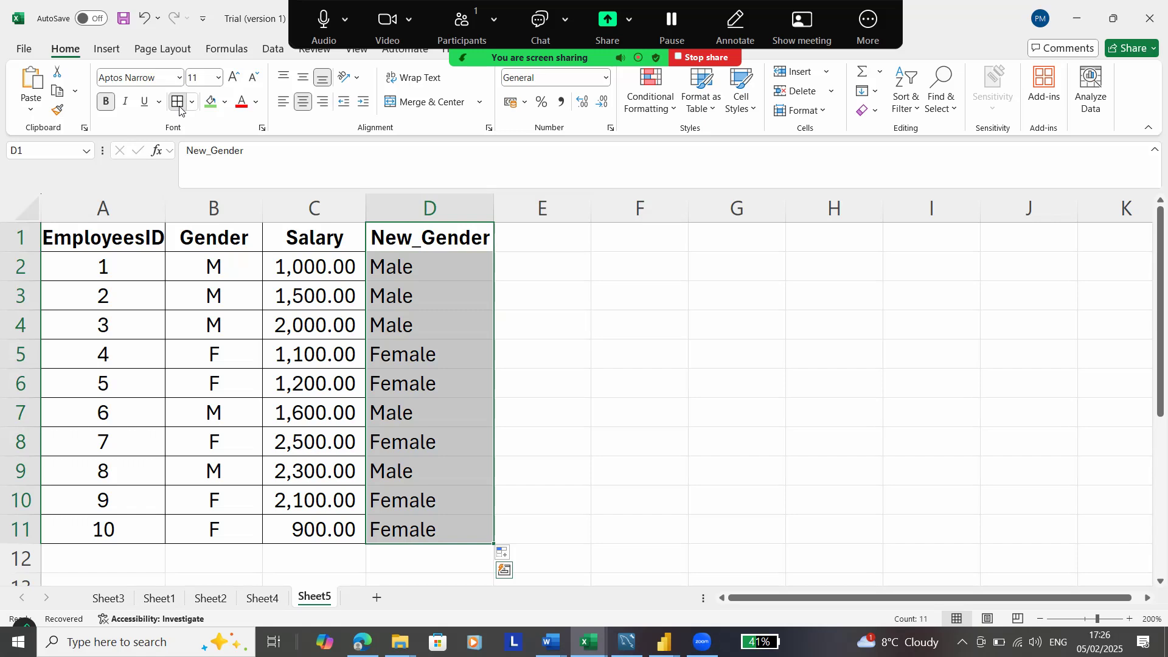
left_click(528, 276)
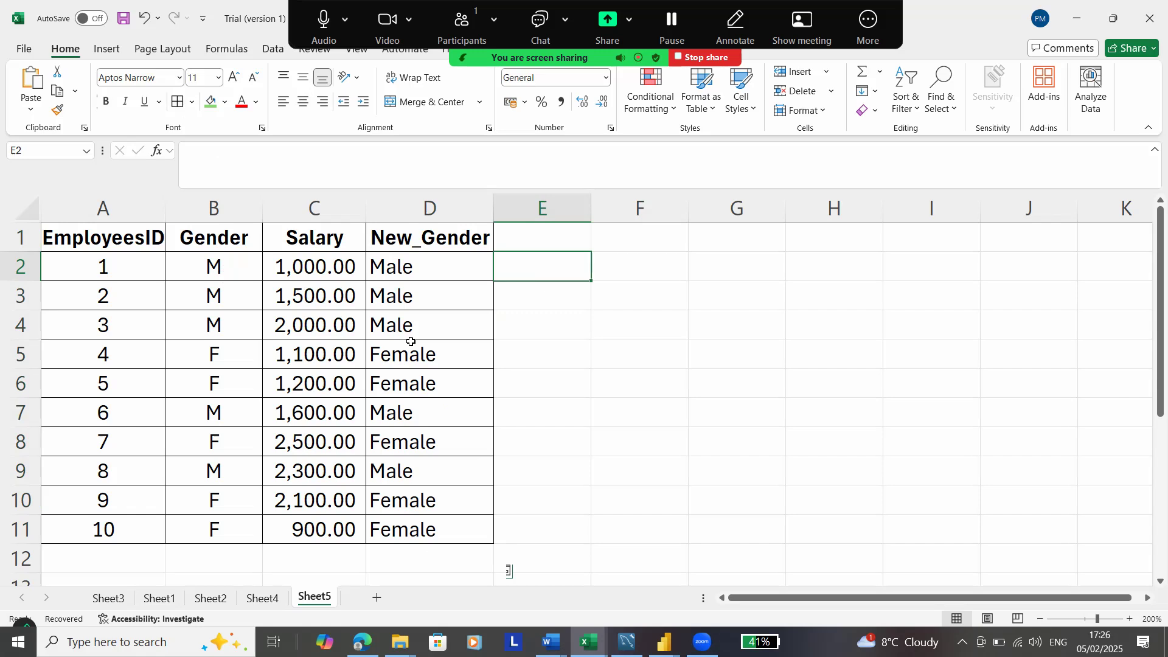
Add the header Grouped_Salary in cell E1 and autofit the width of column E
left_click(554, 238)
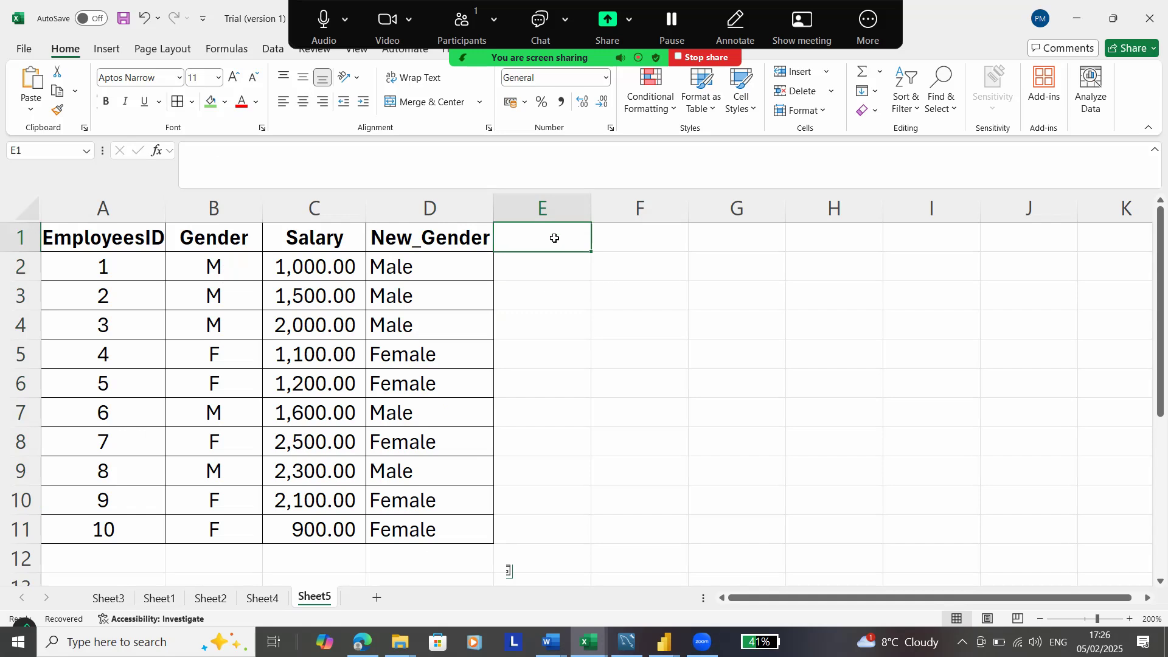
type("Grouped_Salary")
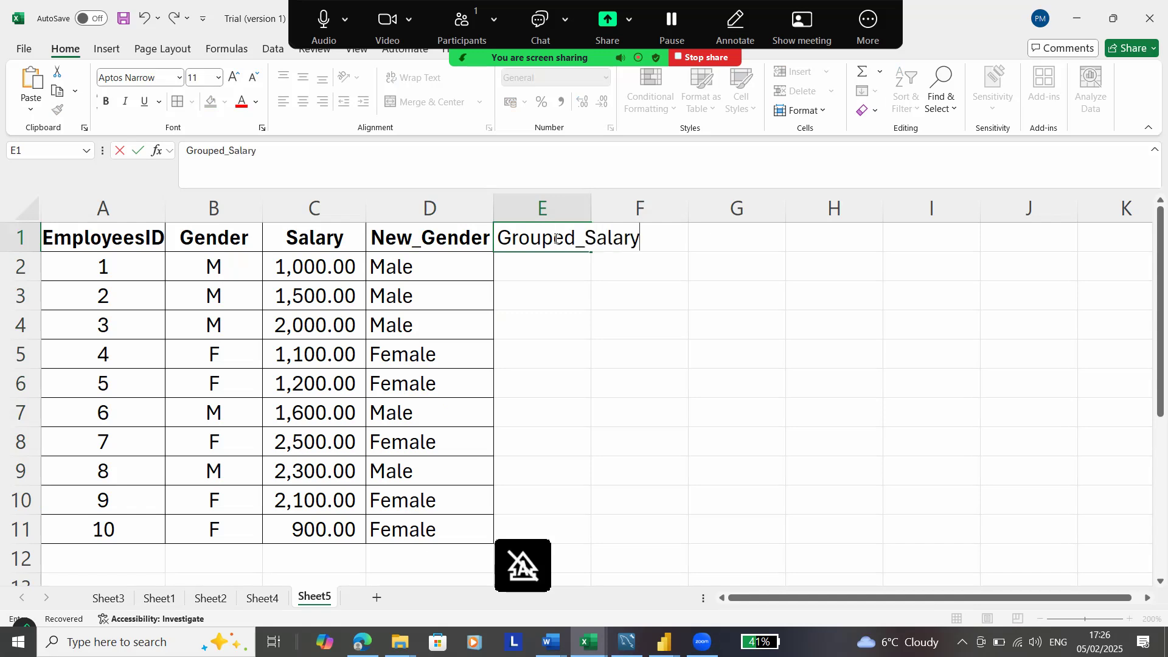
key("Return")
double_click(591, 207)
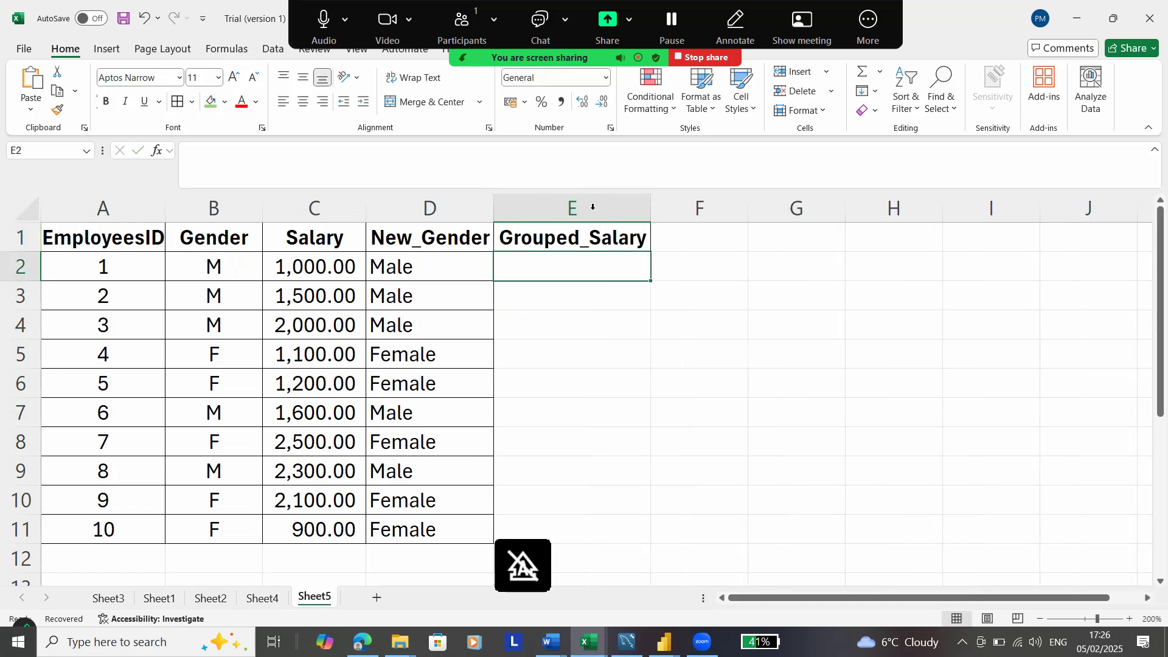
Begin an IF formula in E2 whose logical test checks whether C2 is less than 1500
left_click_drag(587, 271, 575, 543)
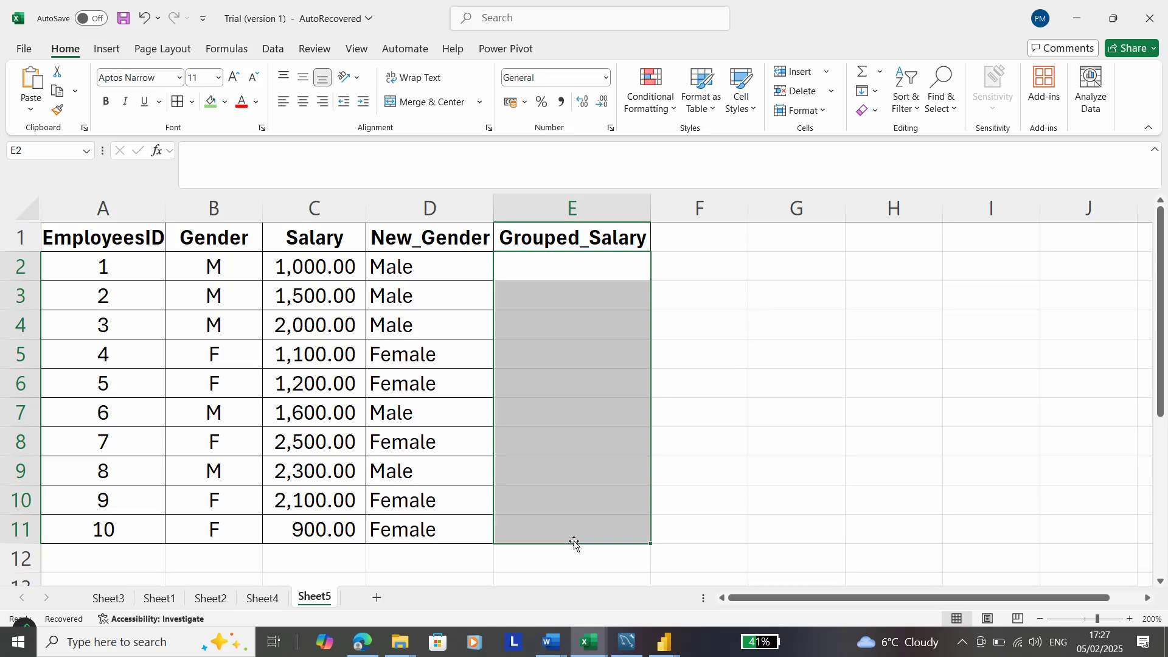
left_click(536, 268)
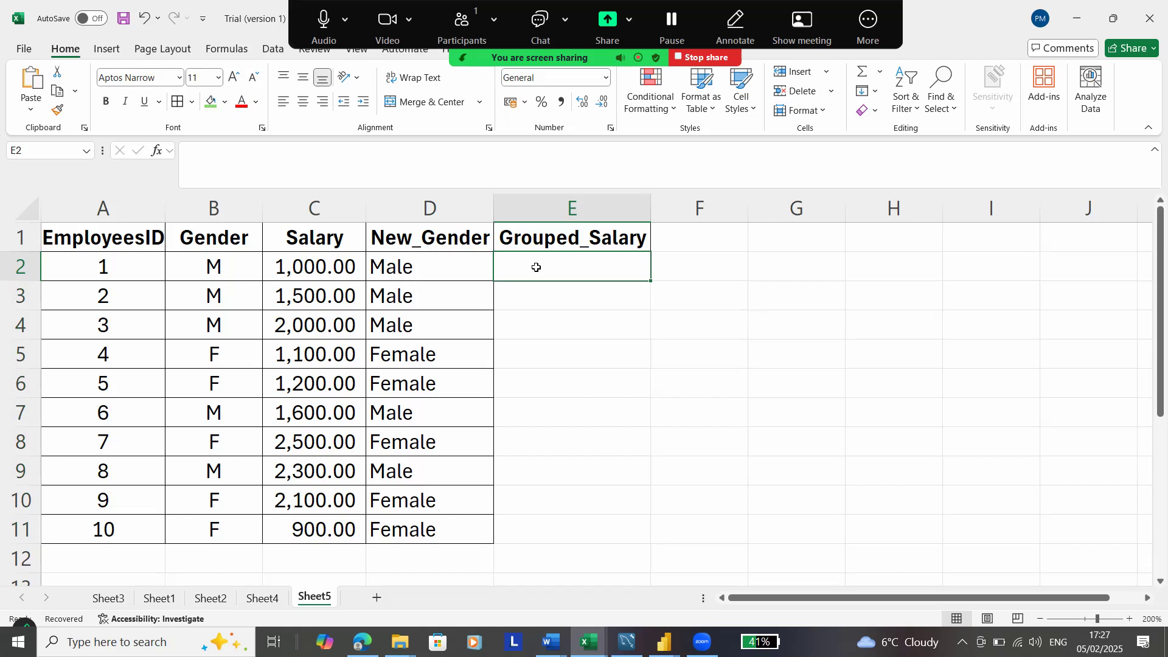
type("=i")
key("BackSpace")
type("ID")
key("BackSpace")
type("F")
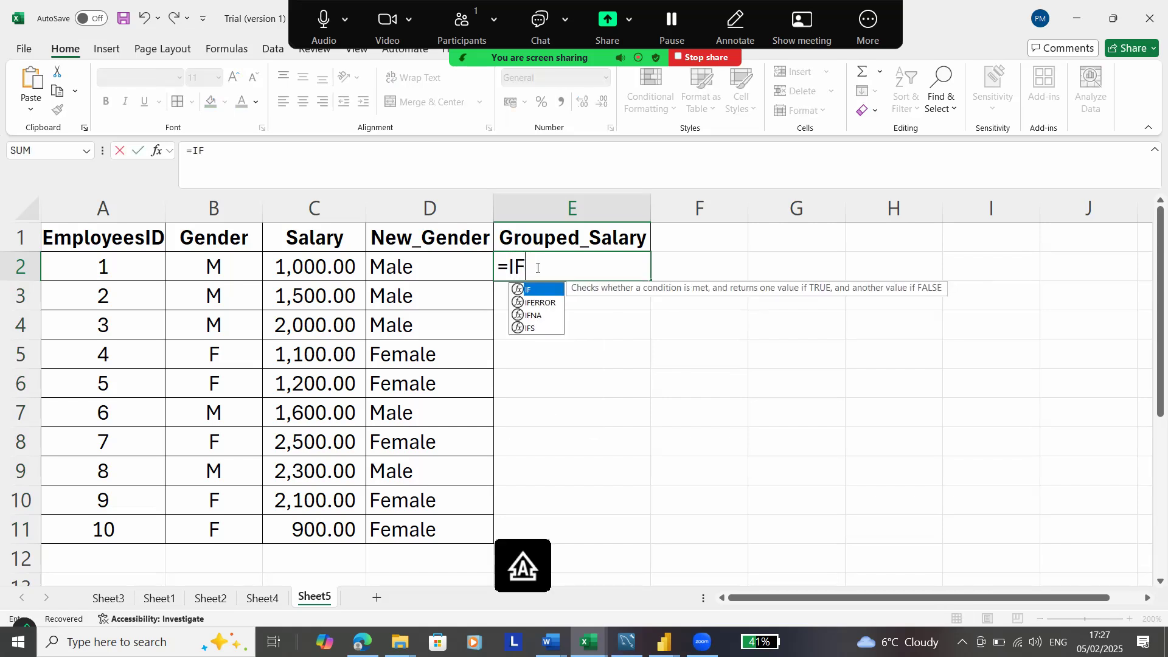
type("(")
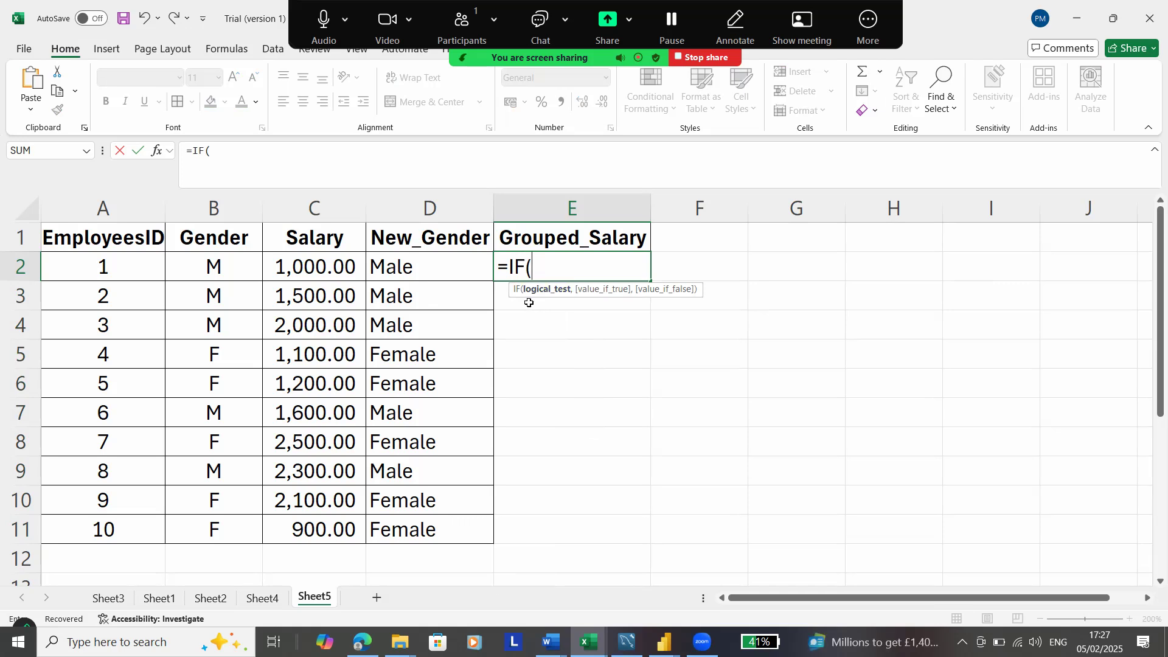
left_click(327, 268)
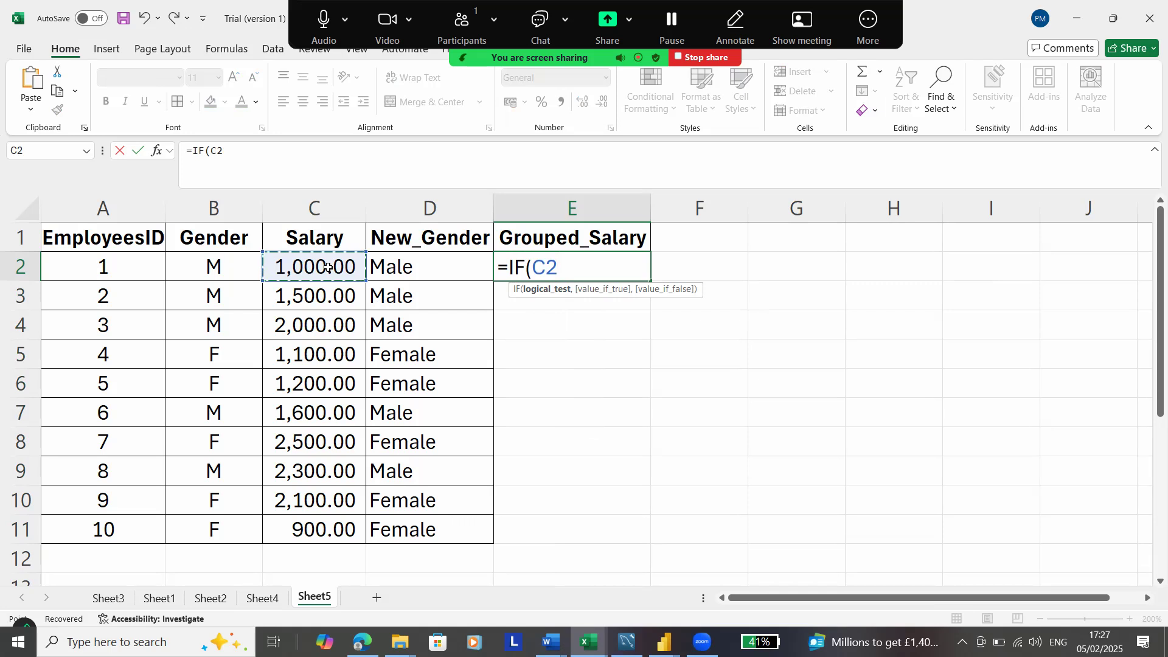
type("<1500,")
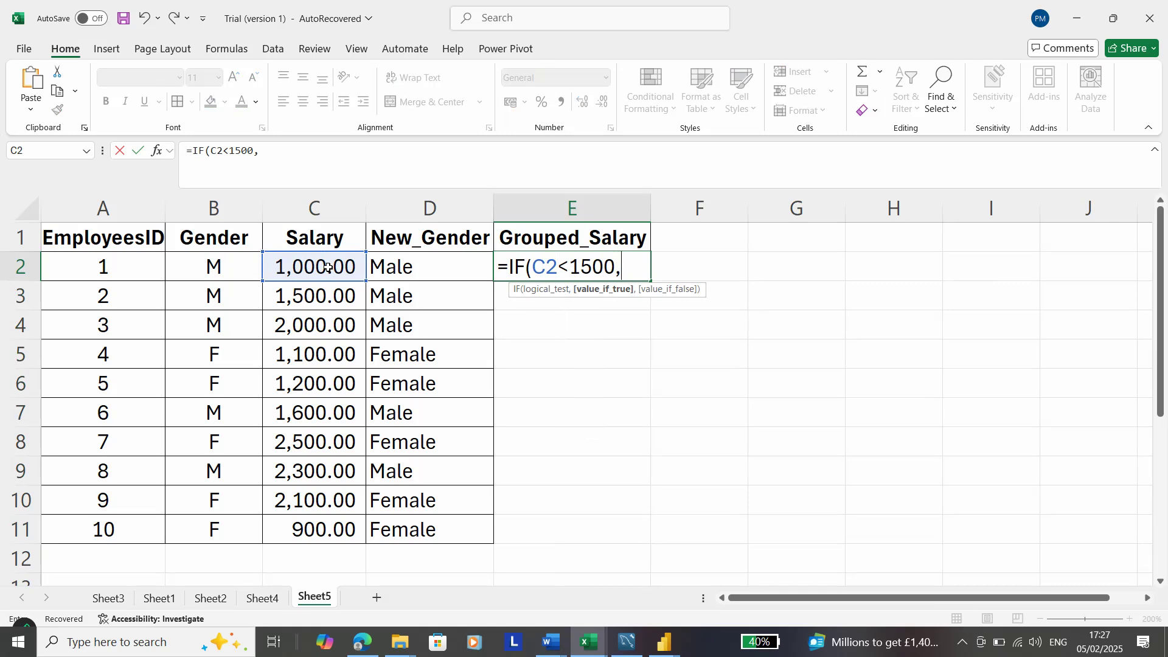
Set the value-if-true of the E2 formula to "Average"
type("\"")
key("Caps_Lock")
type("aVER")
key("Caps_Lock")
type("AGE")
key("BackSpace")
key("BackSpace")
key("BackSpace")
key("BackSpace")
key("BackSpace")
key("BackSpace")
key("BackSpace")
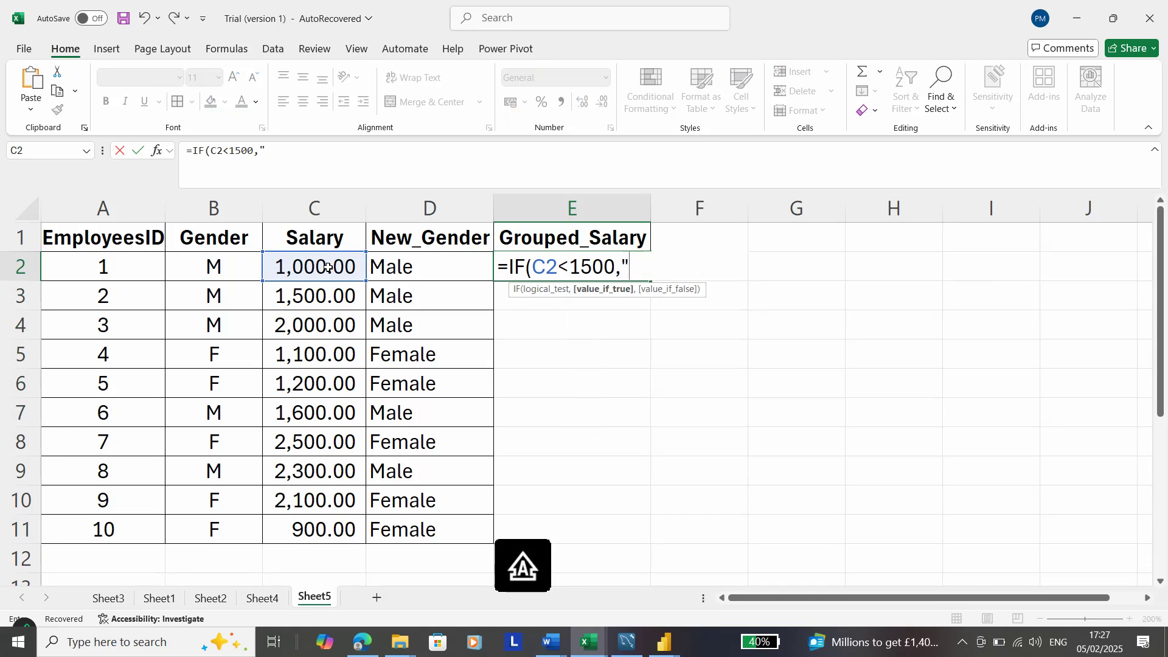
type("A")
key("Caps_Lock")
type("verage\"")
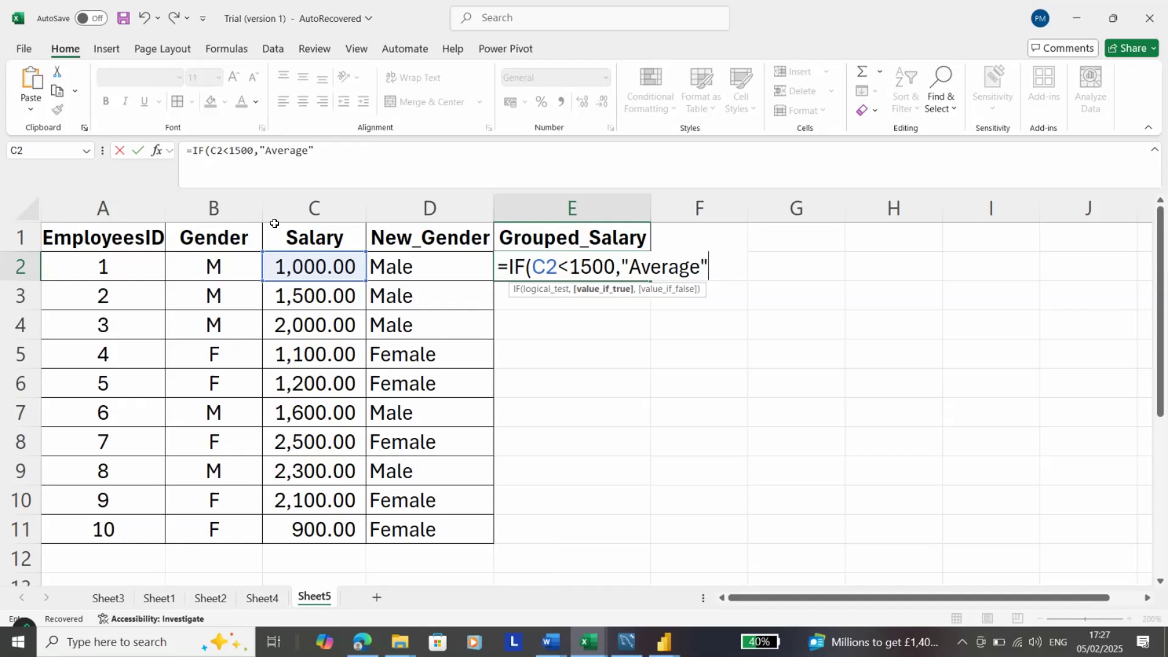
type(",")
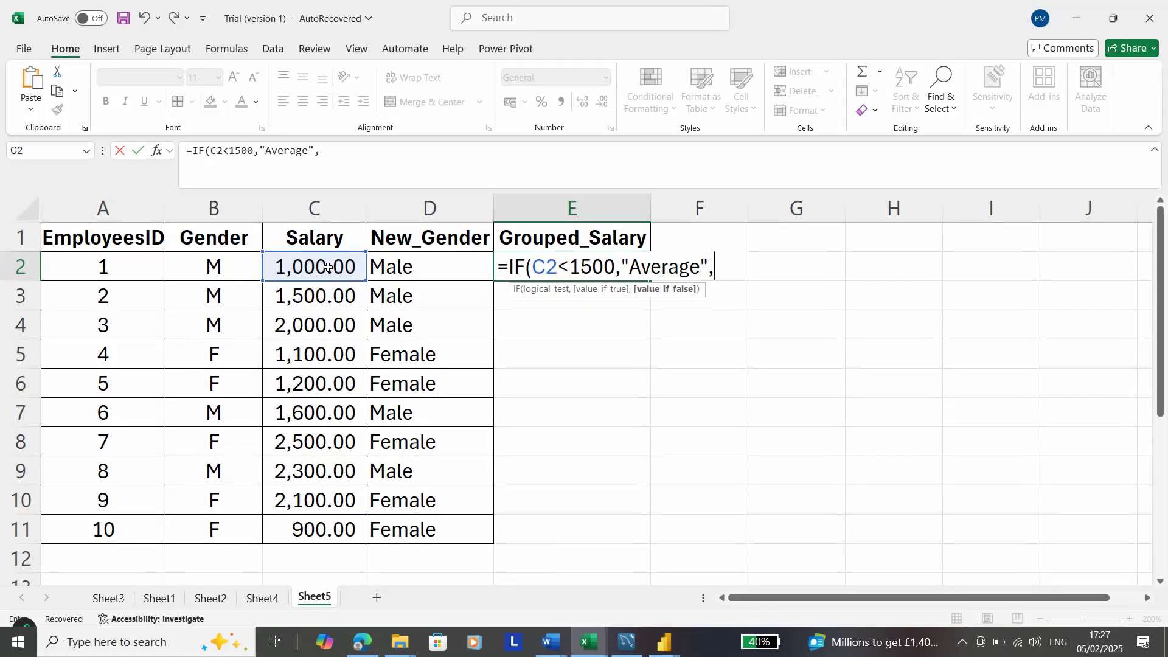
Complete the E2 formula with "Rich" as the value if false, and commit it
type("\"R")
key("Caps_Lock")
type("ich\")")
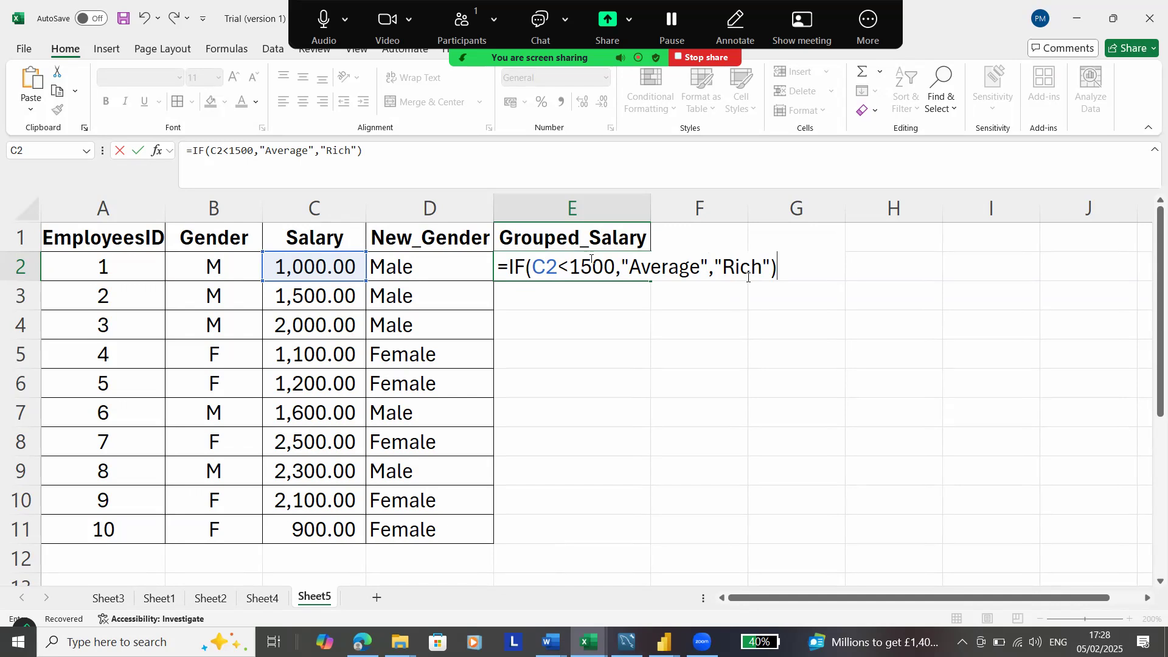
key("Return")
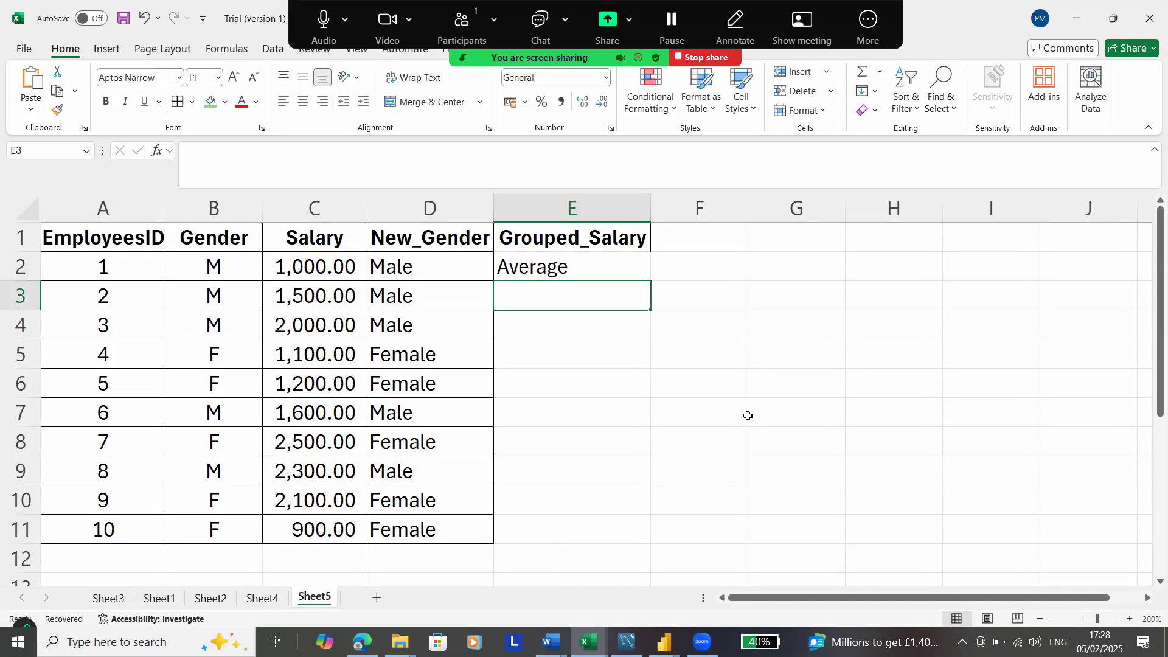
Fill the E2 formula down to E11 and apply all borders to E2:E11
left_click(595, 269)
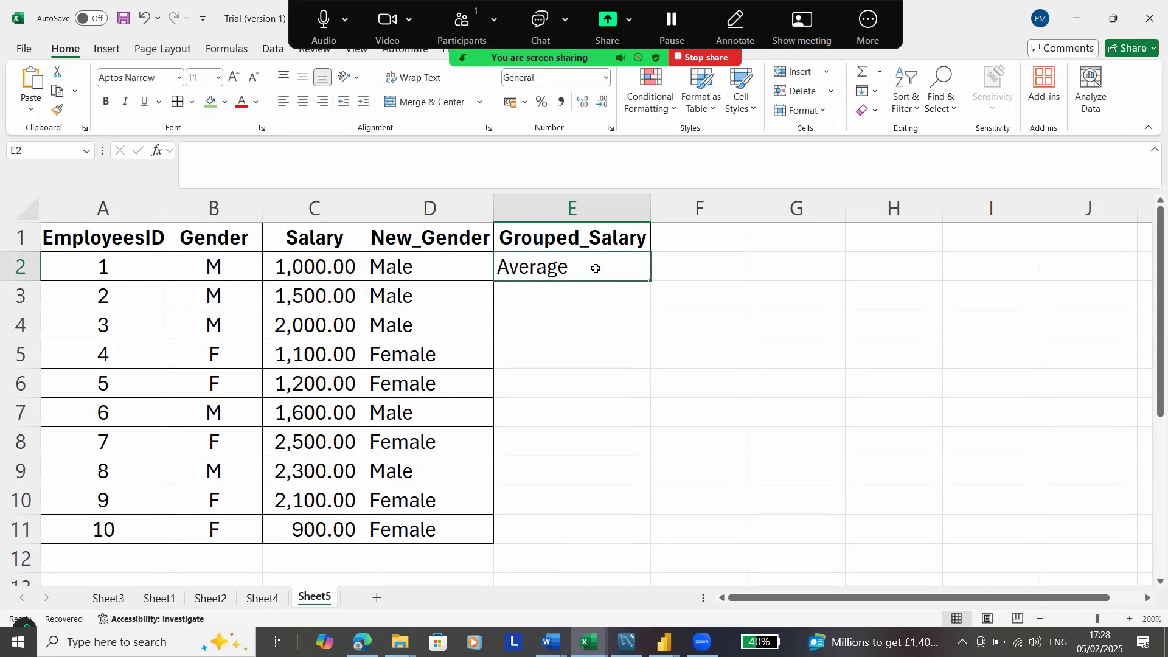
double_click(651, 281)
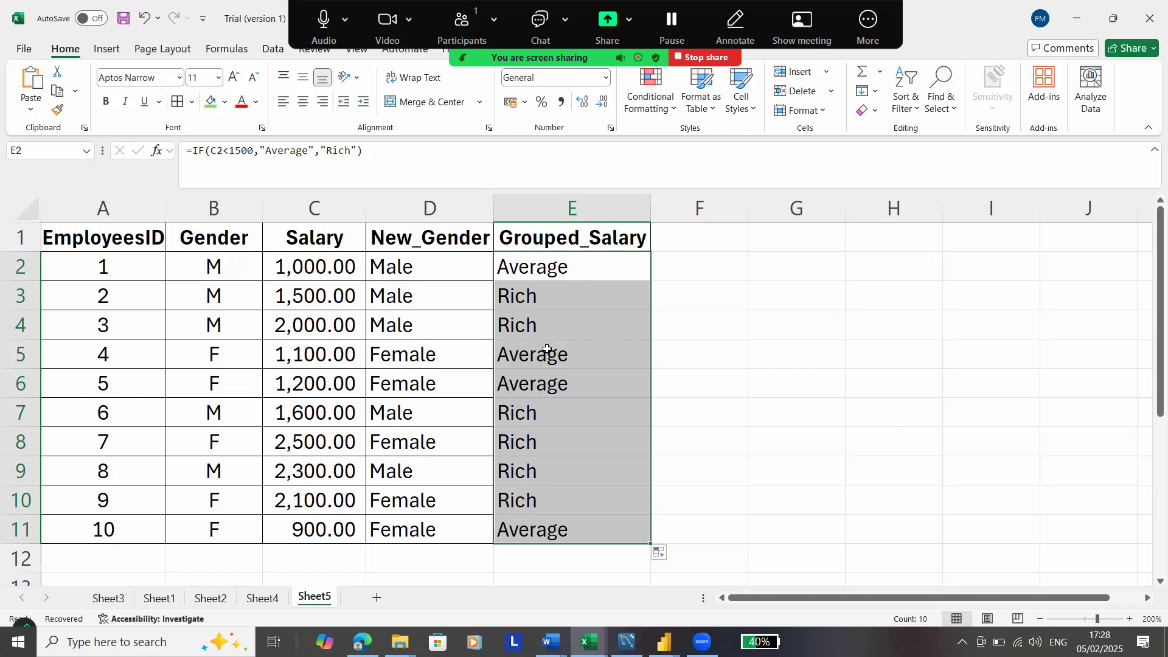
left_click(567, 273)
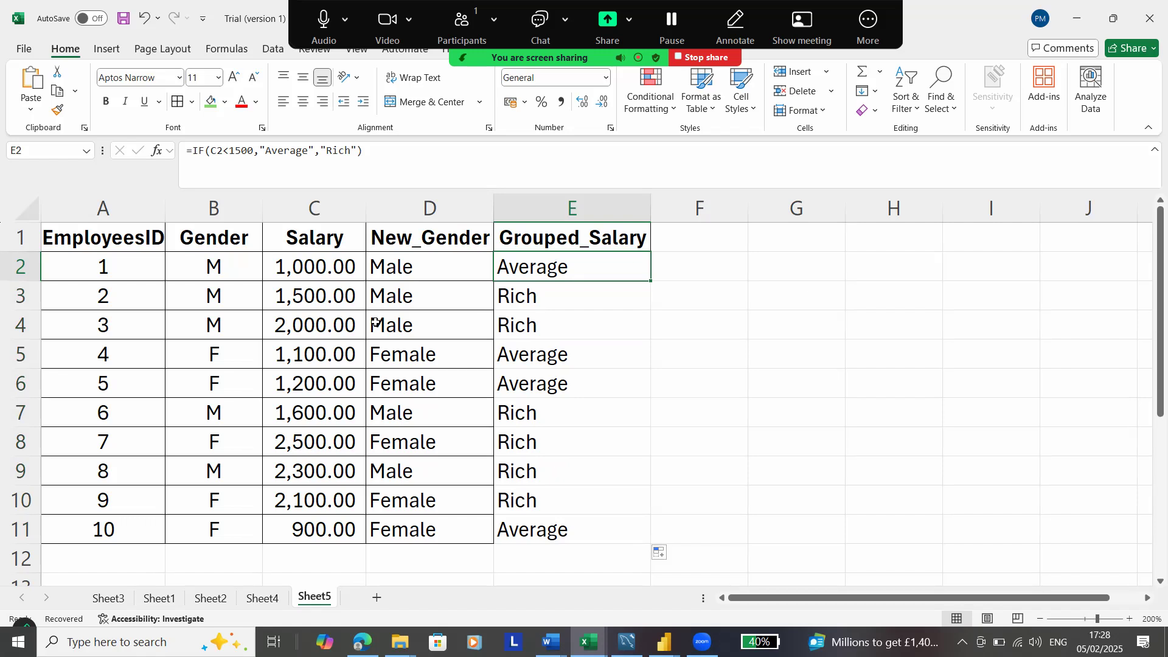
left_click(309, 296)
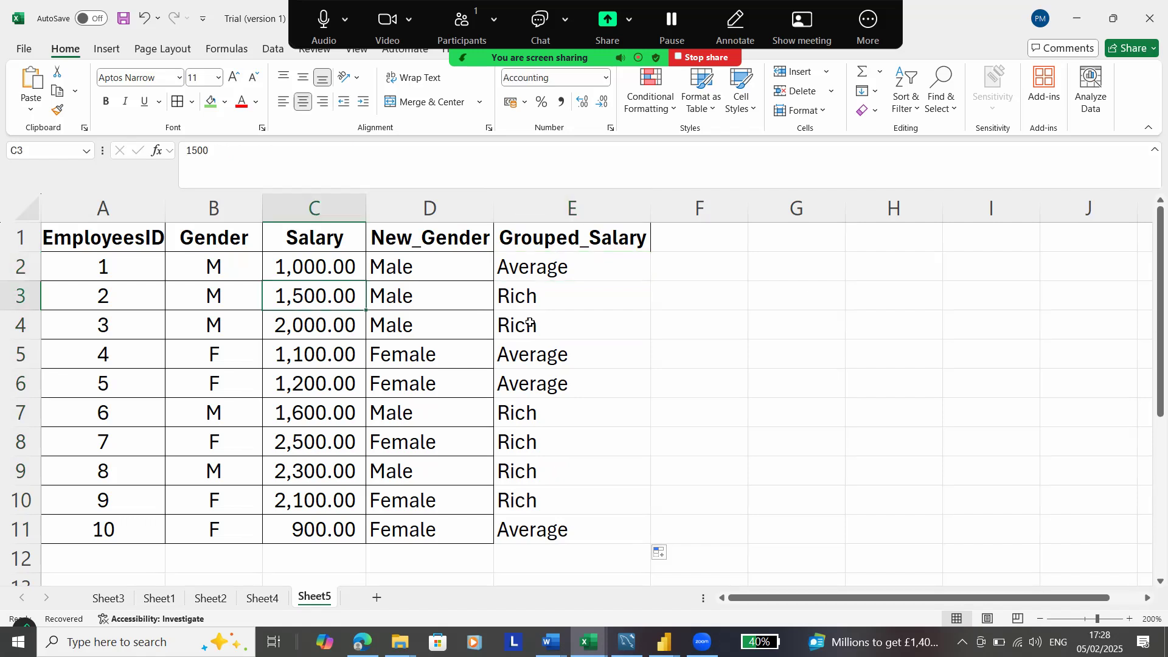
left_click(549, 302)
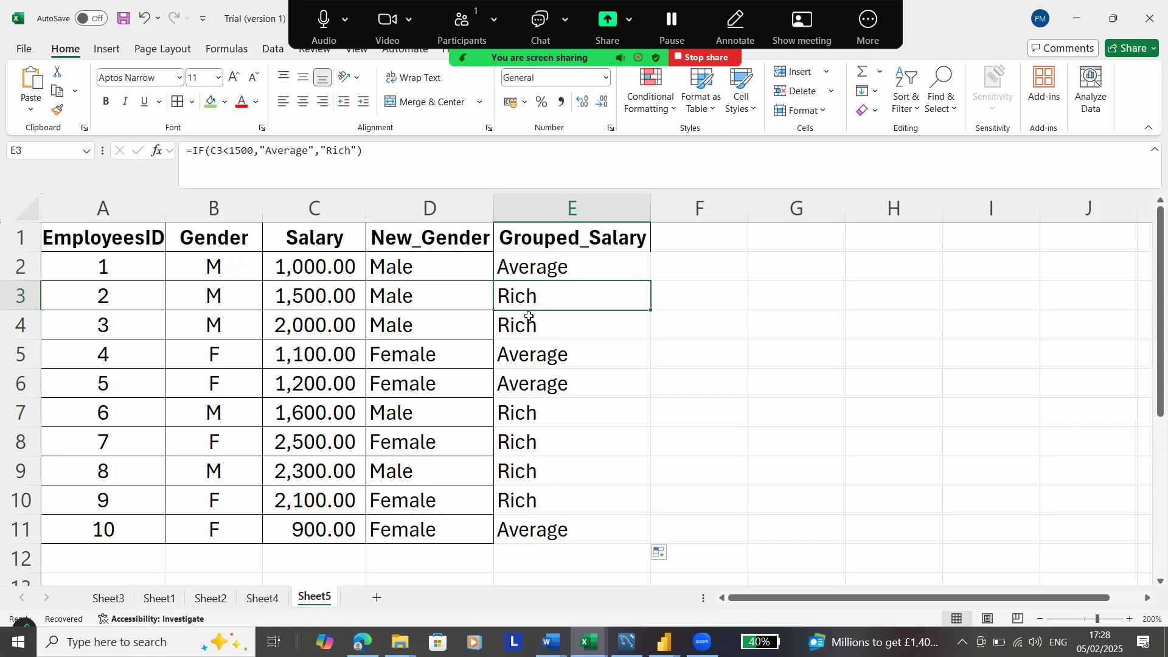
left_click(538, 271)
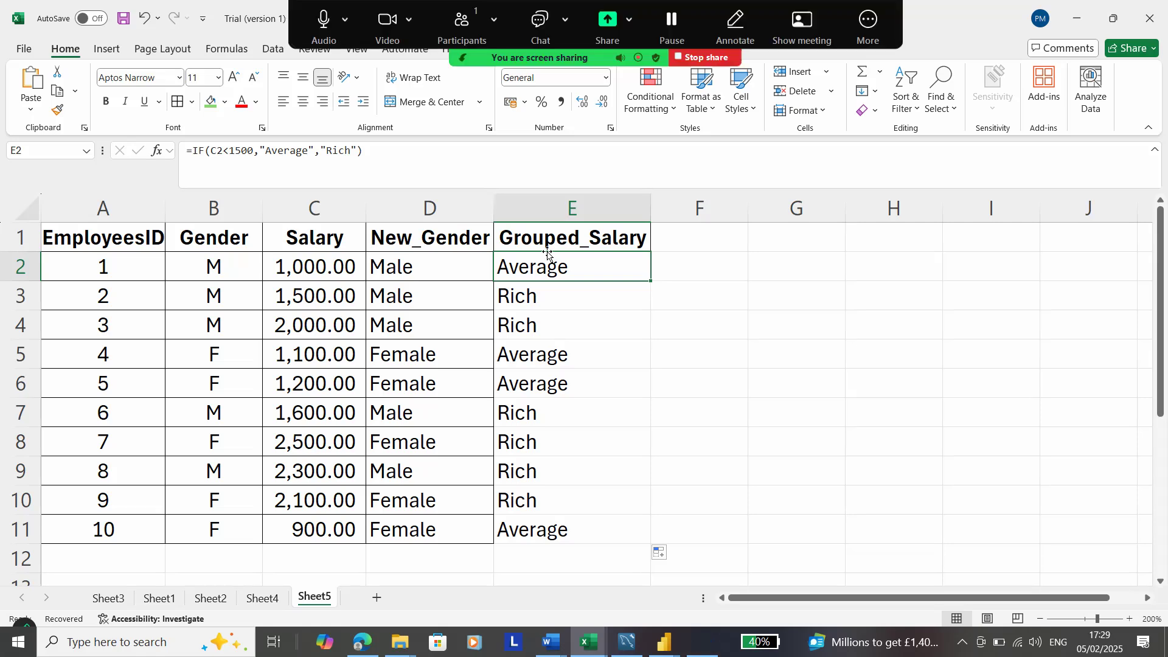
left_click_drag(556, 267, 557, 535)
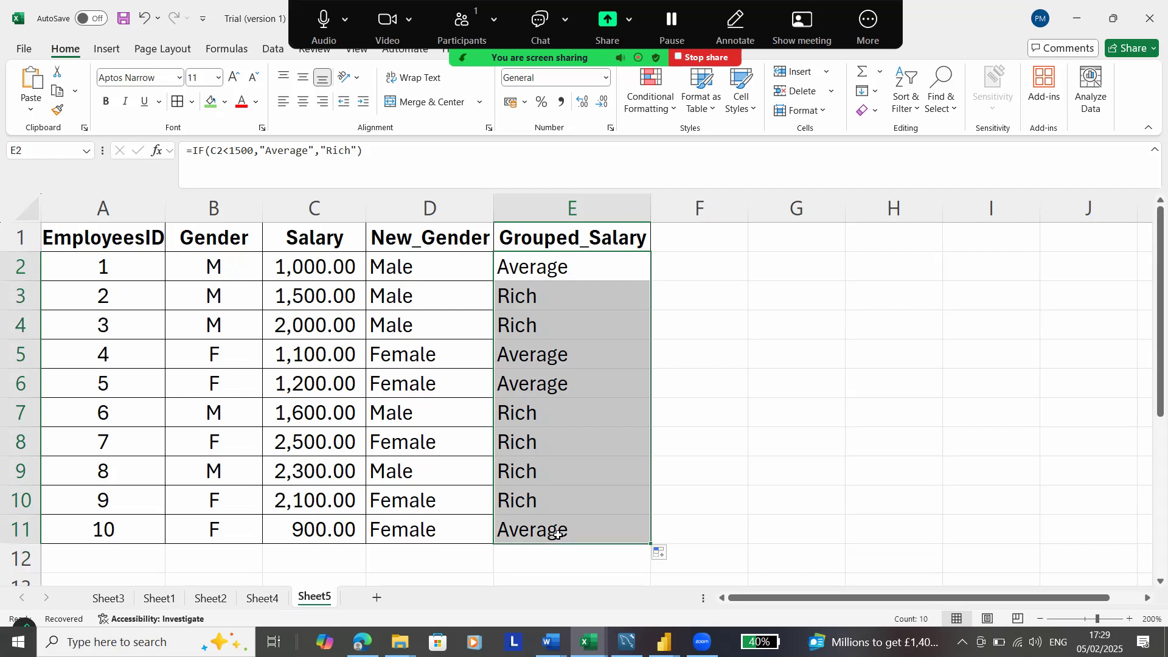
left_click(176, 104)
Add the header Revised_Employees_ID in cell F1
left_click(699, 241)
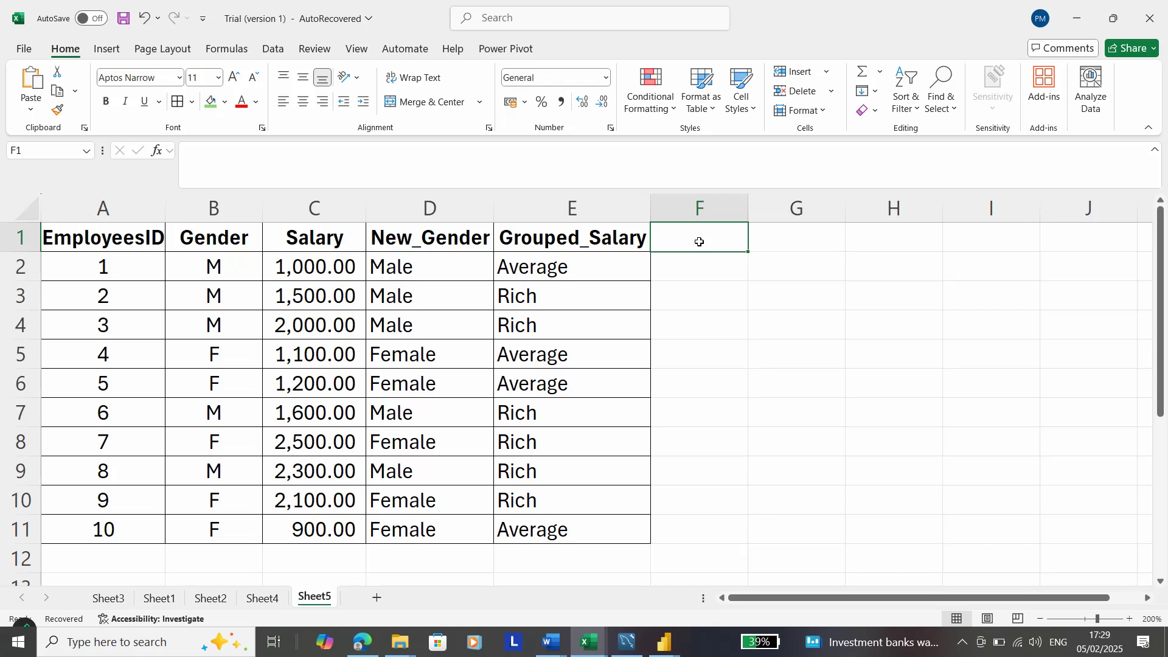
type("Revised")
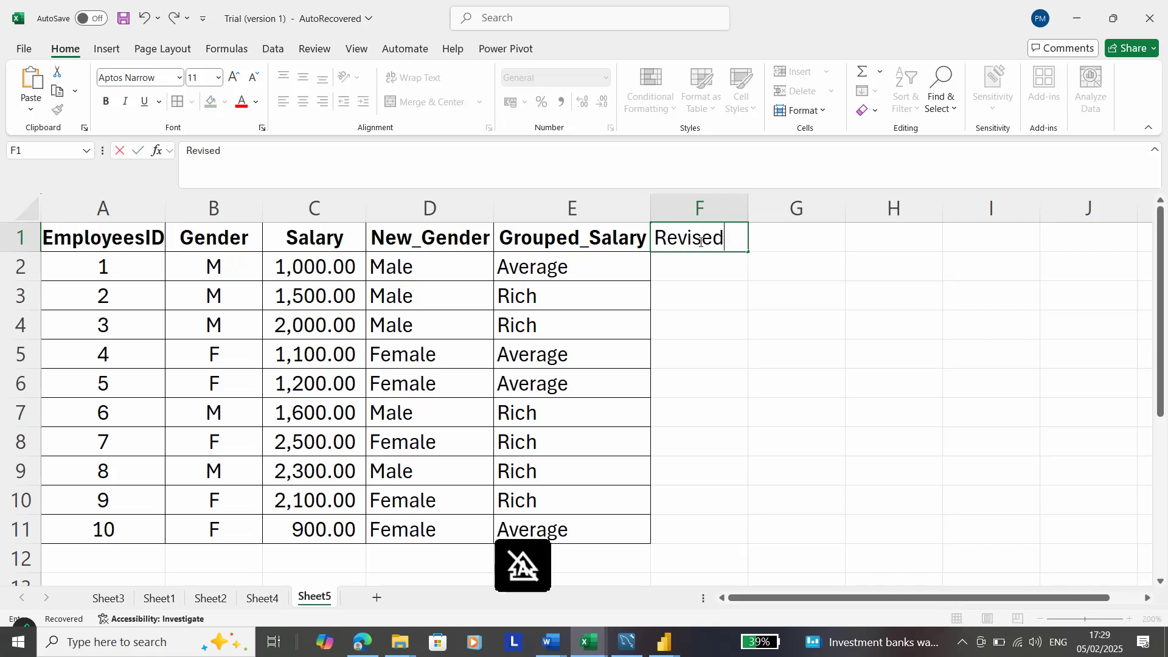
type("_Employees")
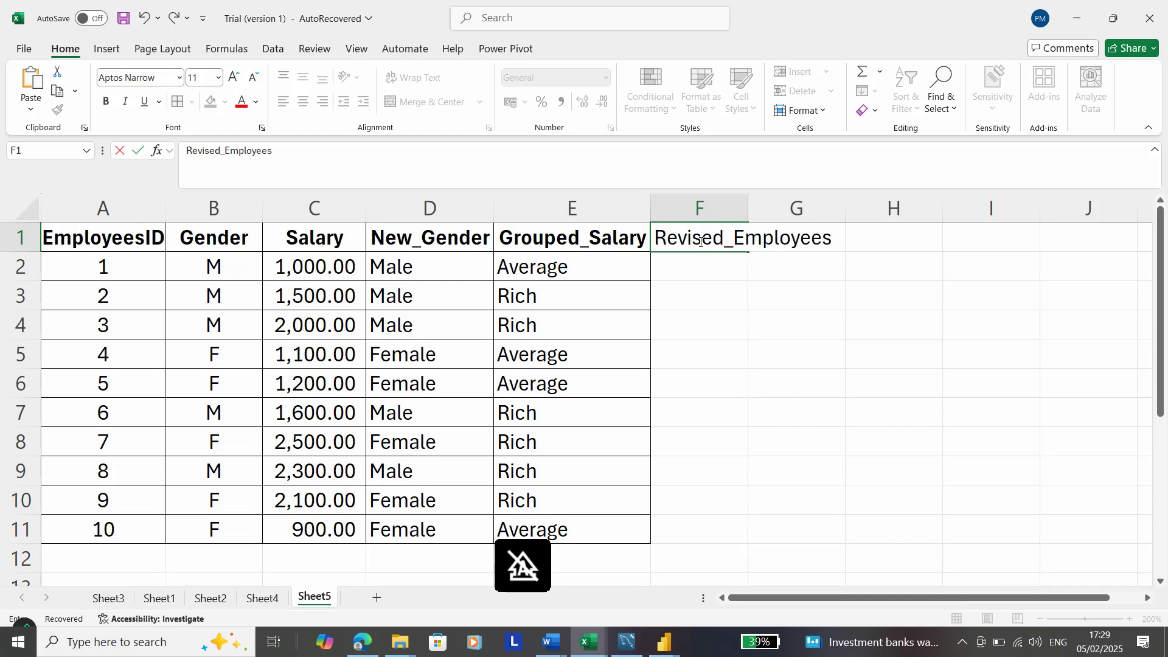
type(")")
key("BackSpace")
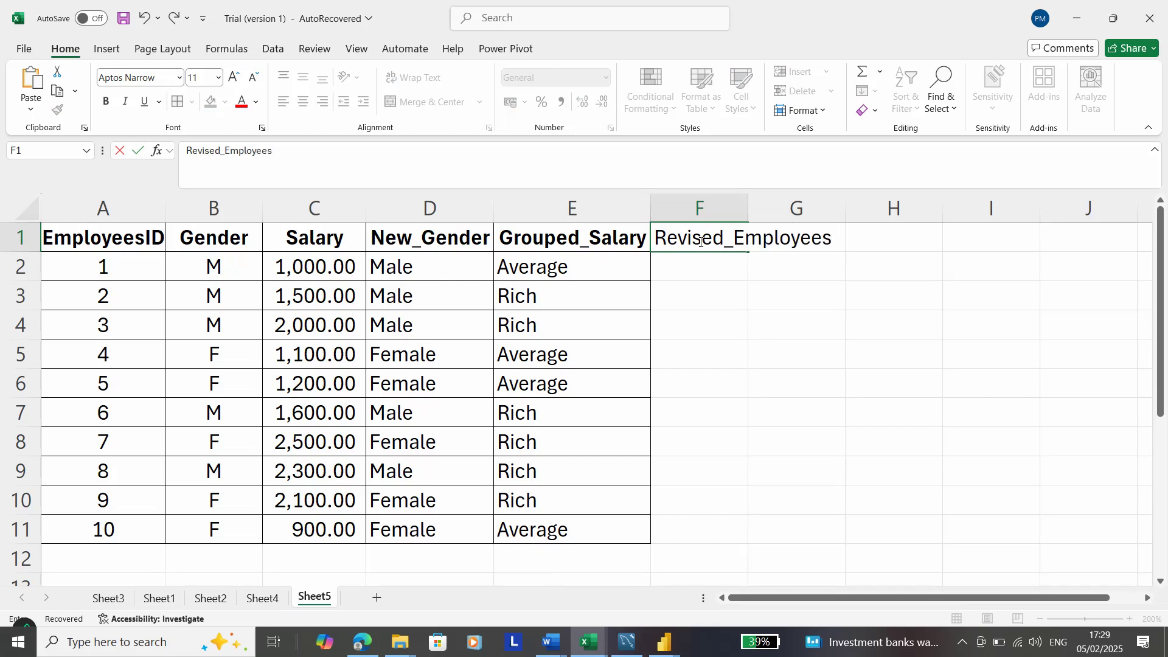
type("_ID")
key("Caps_Lock")
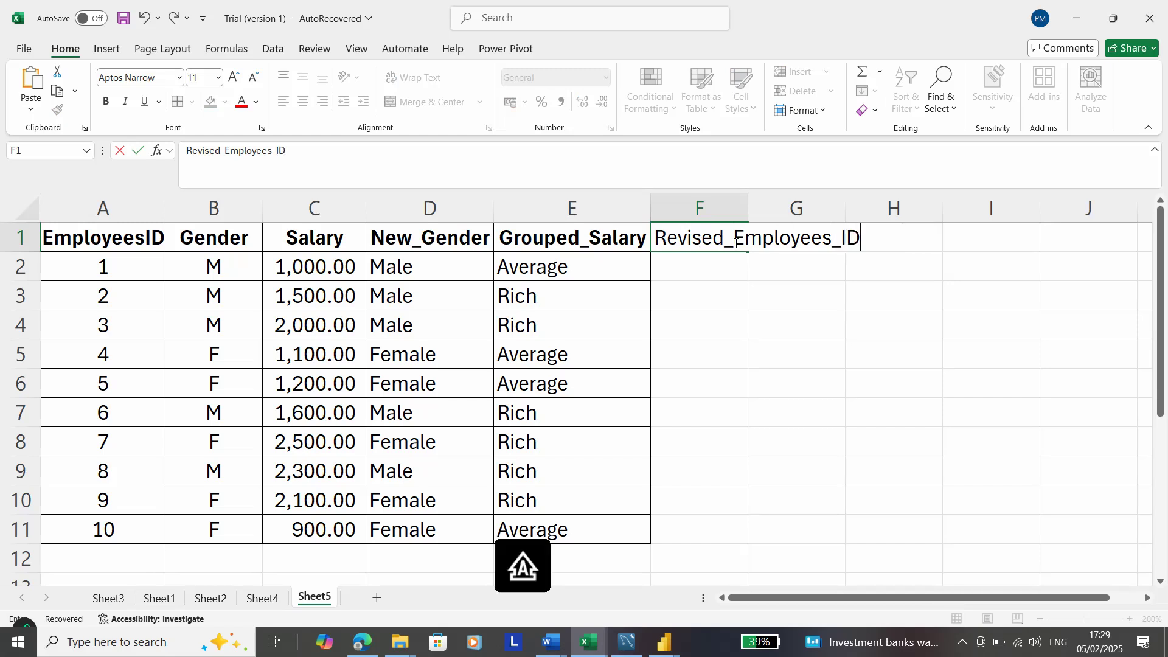
key("Return")
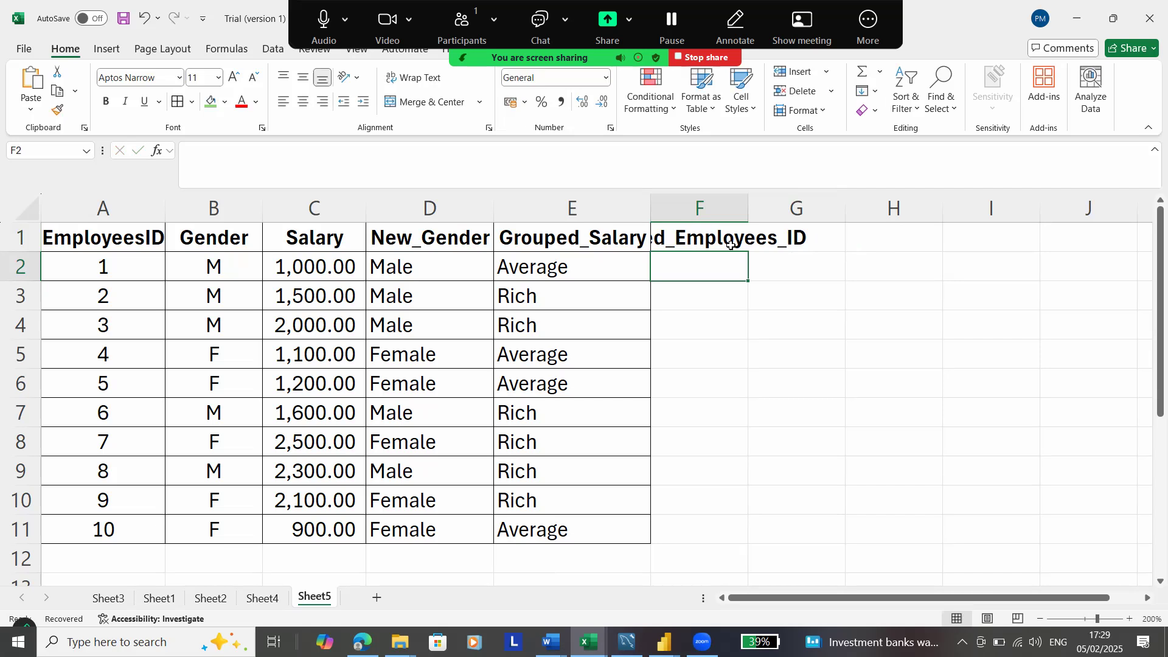
Autofit the width of column F to its Revised_Employees_ID header
double_click(734, 243)
left_click(735, 263)
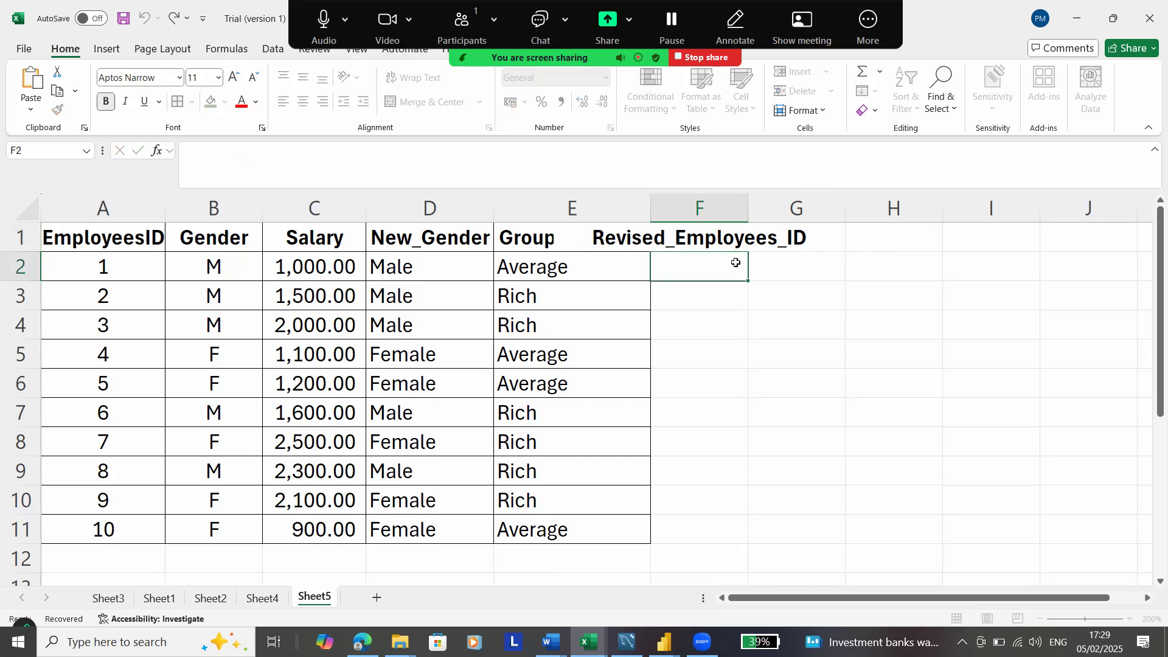
left_click(736, 242)
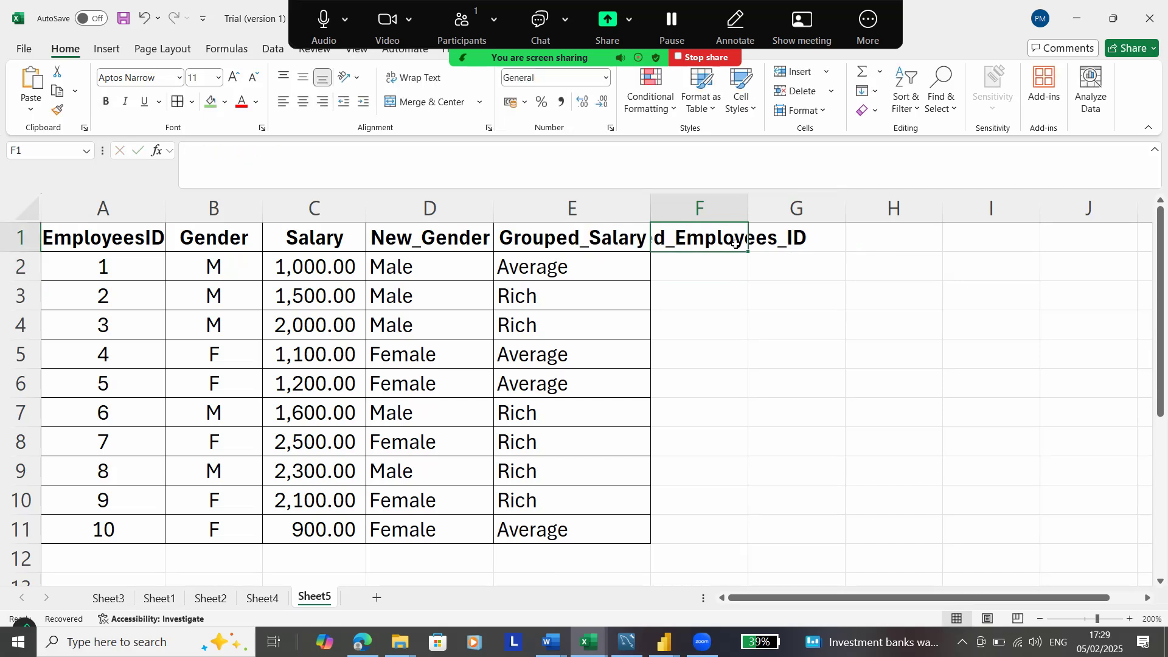
double_click(749, 208)
left_click(748, 208)
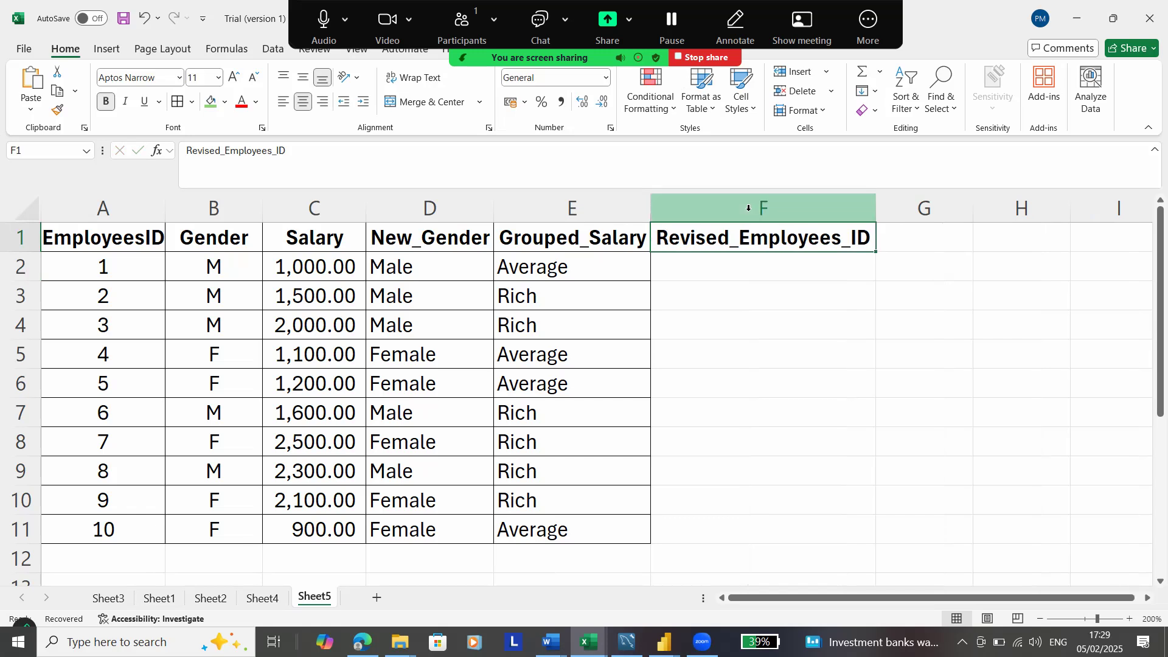
left_click(748, 234)
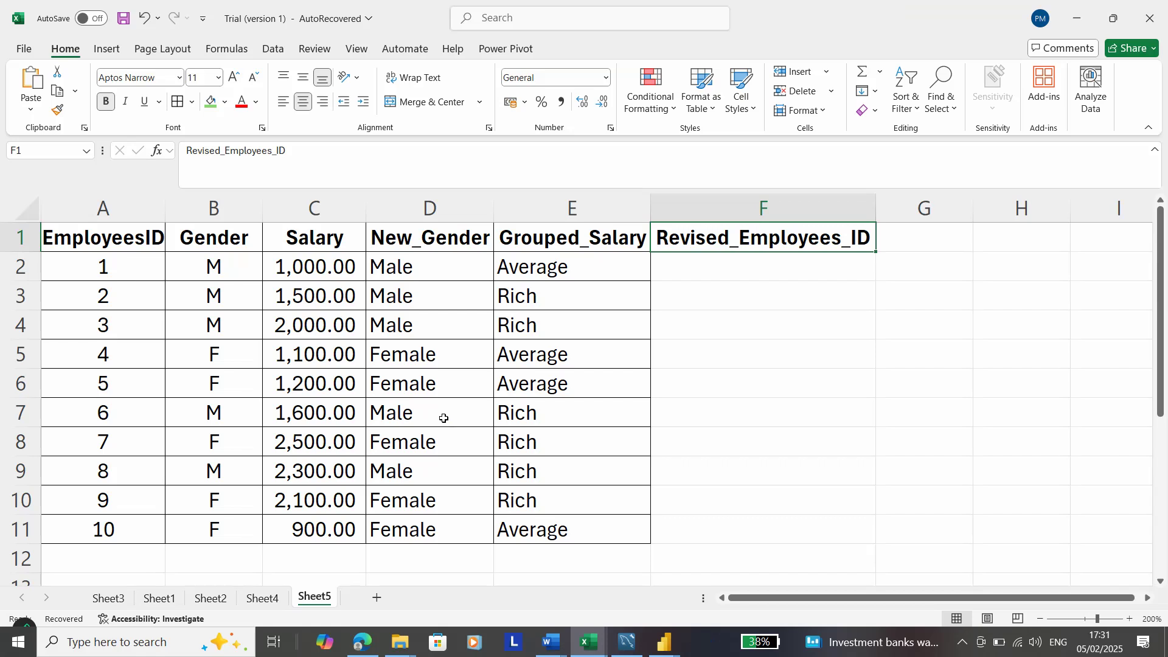
Begin an IF formula in F2 whose logical test checks whether A2 is less than 5
left_click(700, 274)
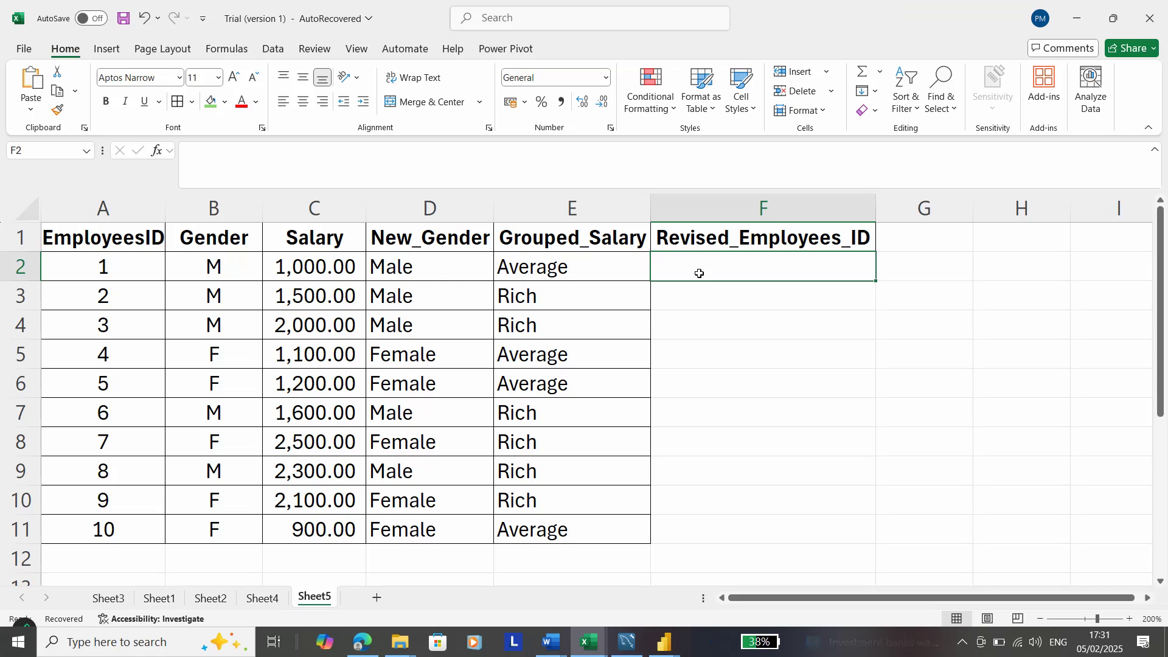
type("=")
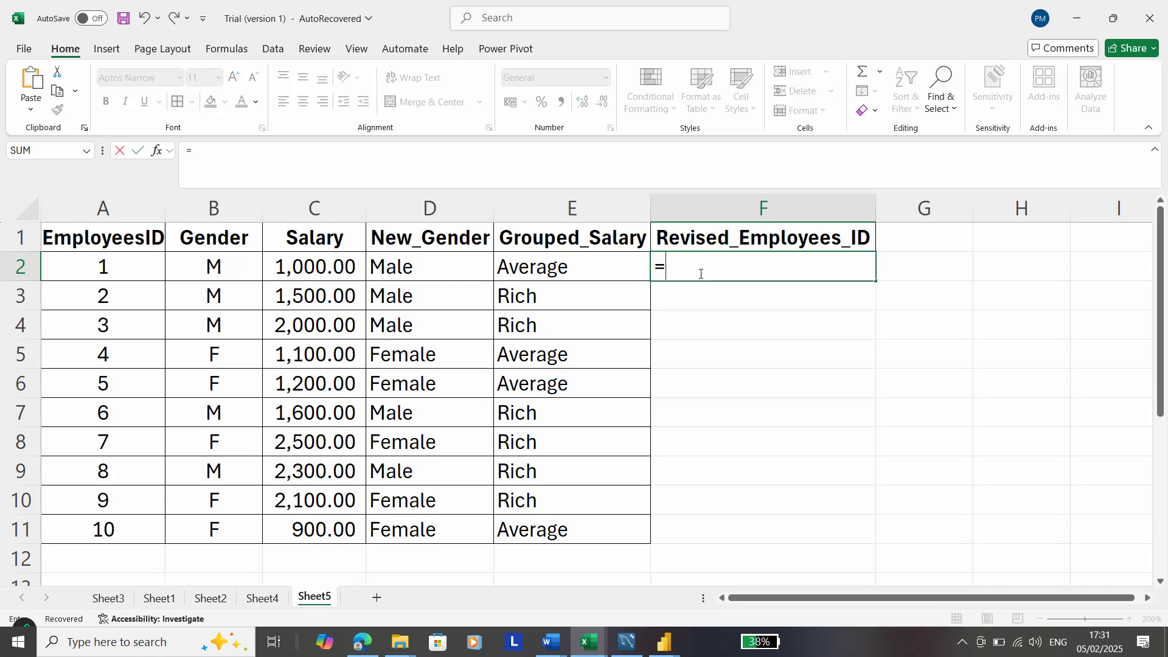
type("IF(")
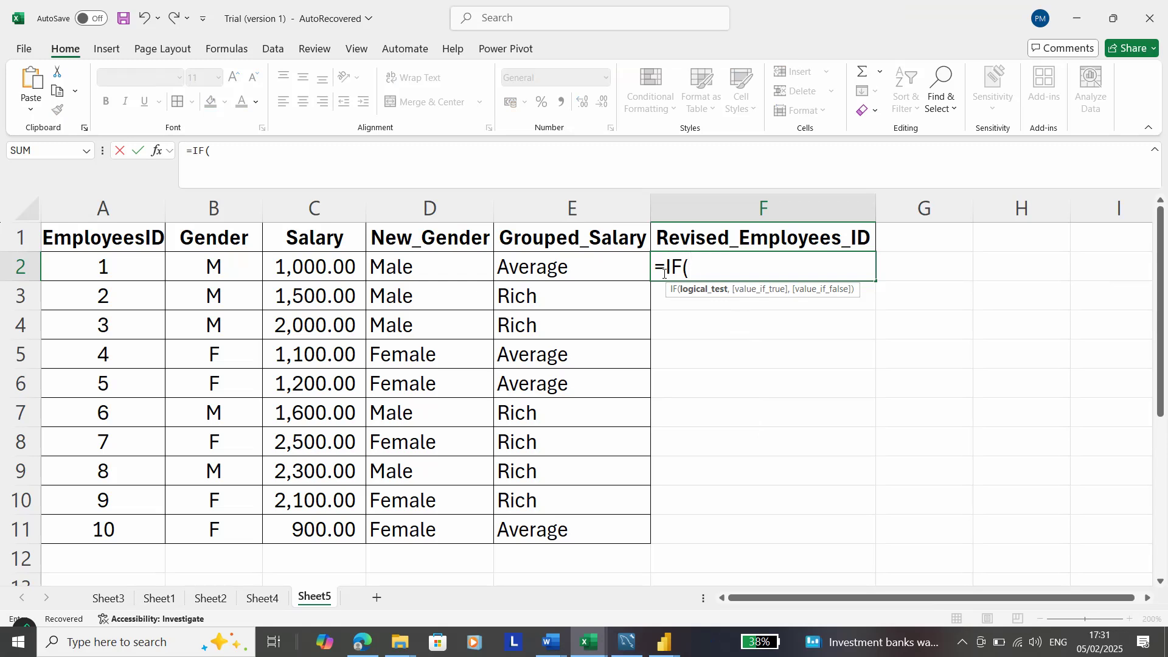
left_click(134, 272)
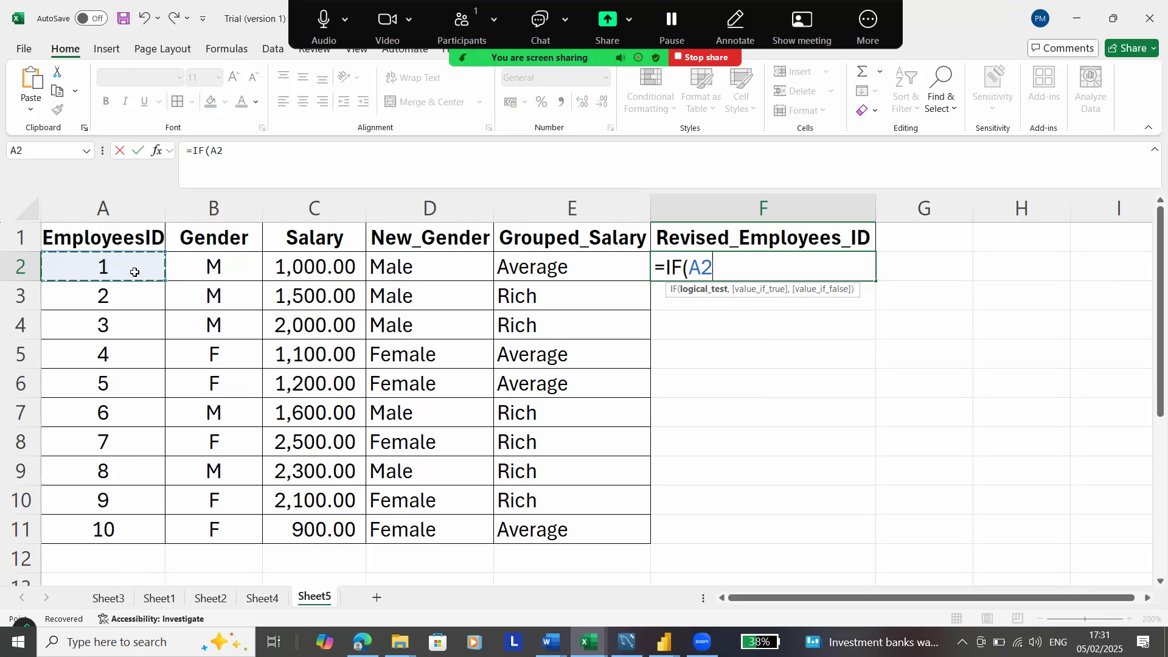
type("<5,")
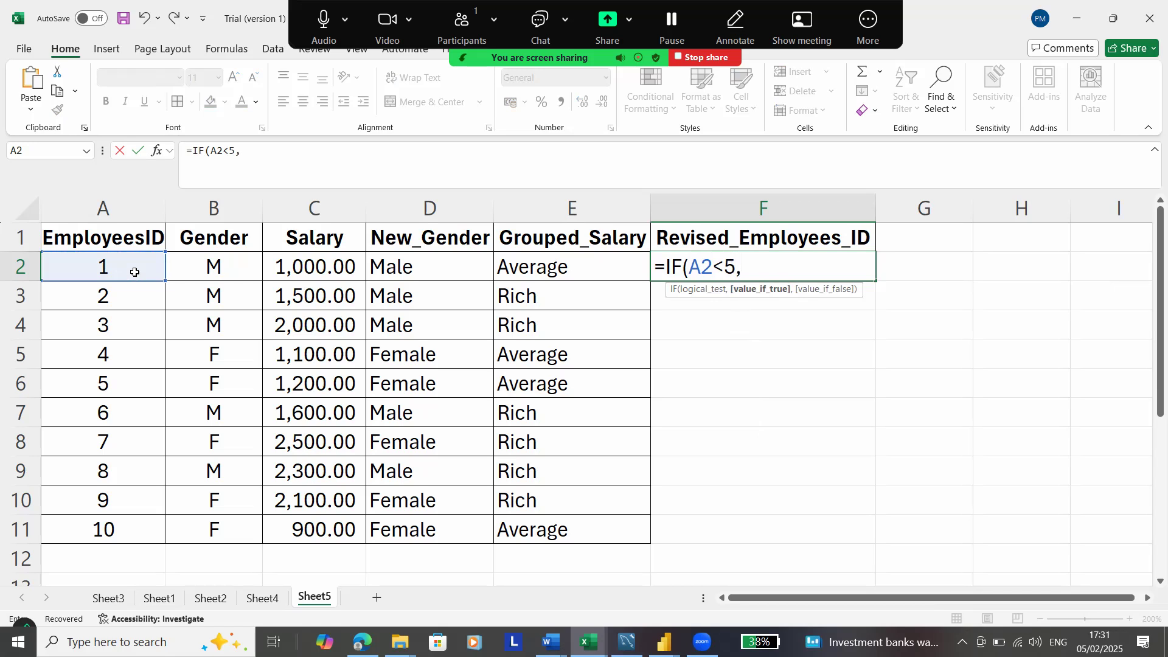
Complete the F2 IF formula to return "New Employees" when true and "Experienced Employees" when false
type("\"n")
key("BackSpace")
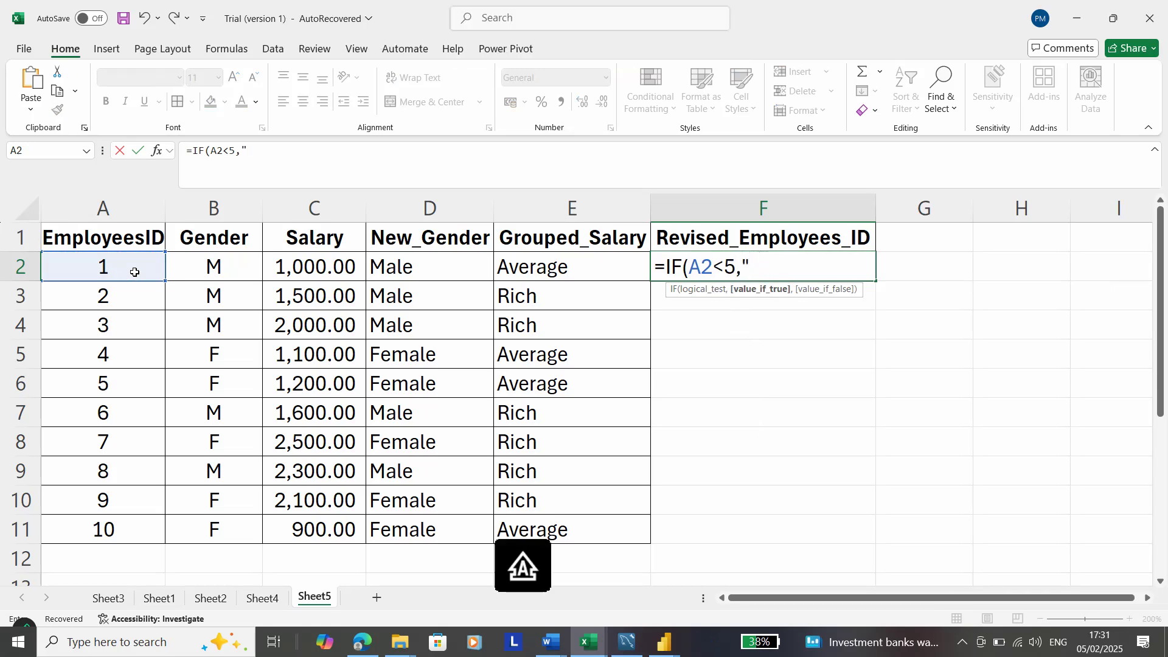
type("New Employees")
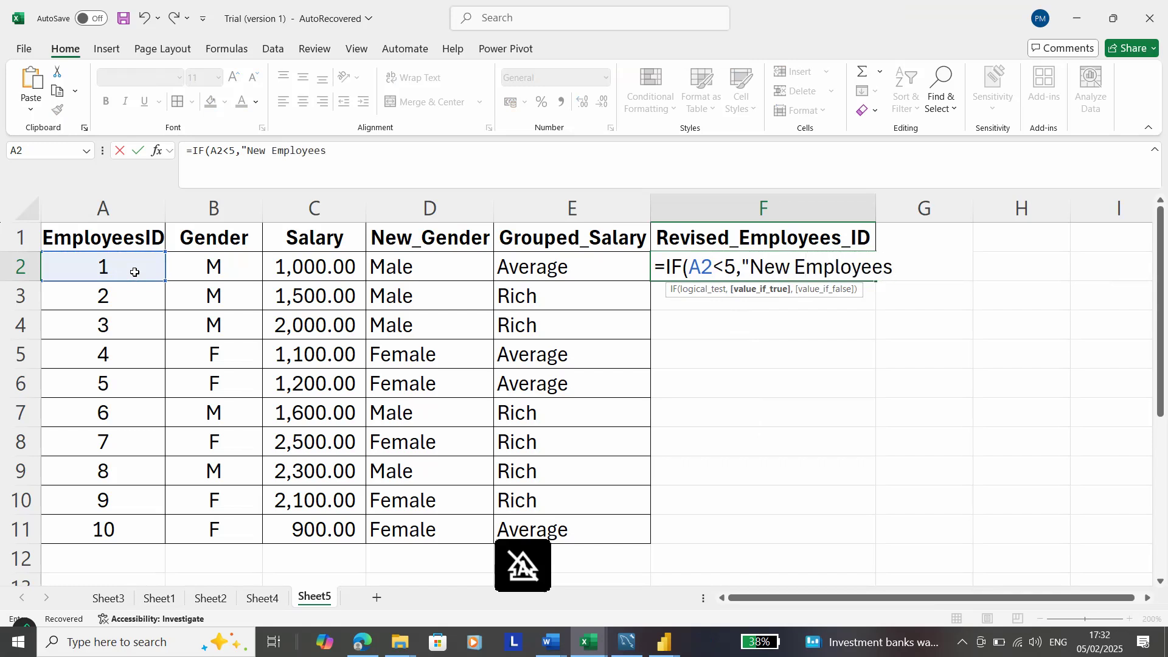
type("\",")
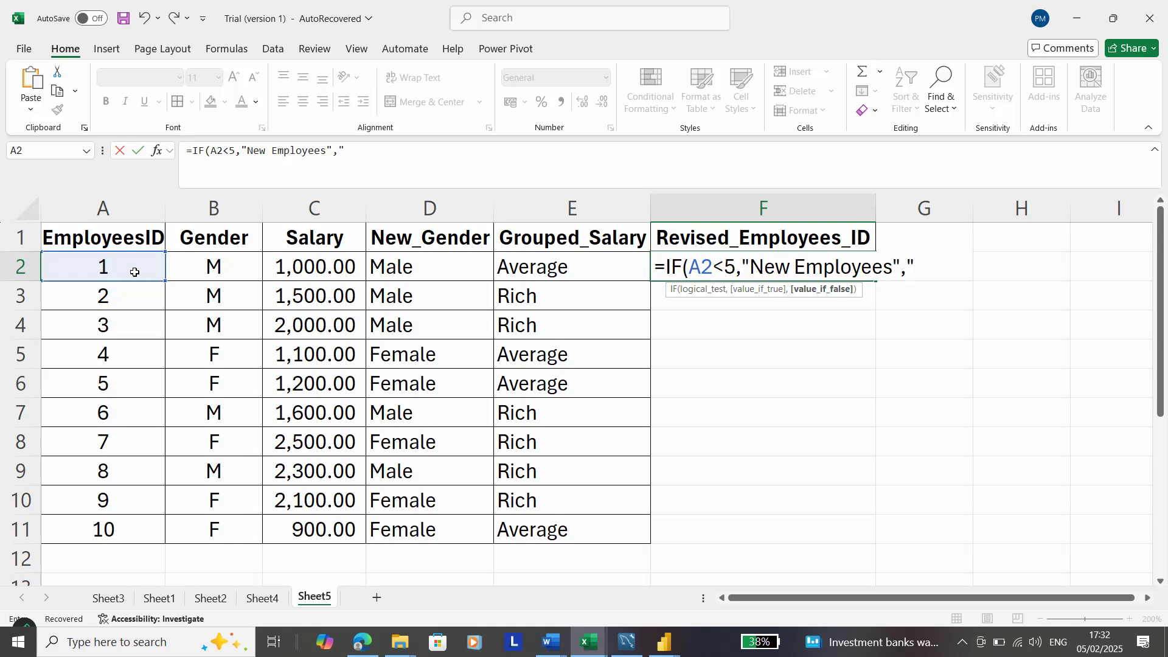
type("Experience")
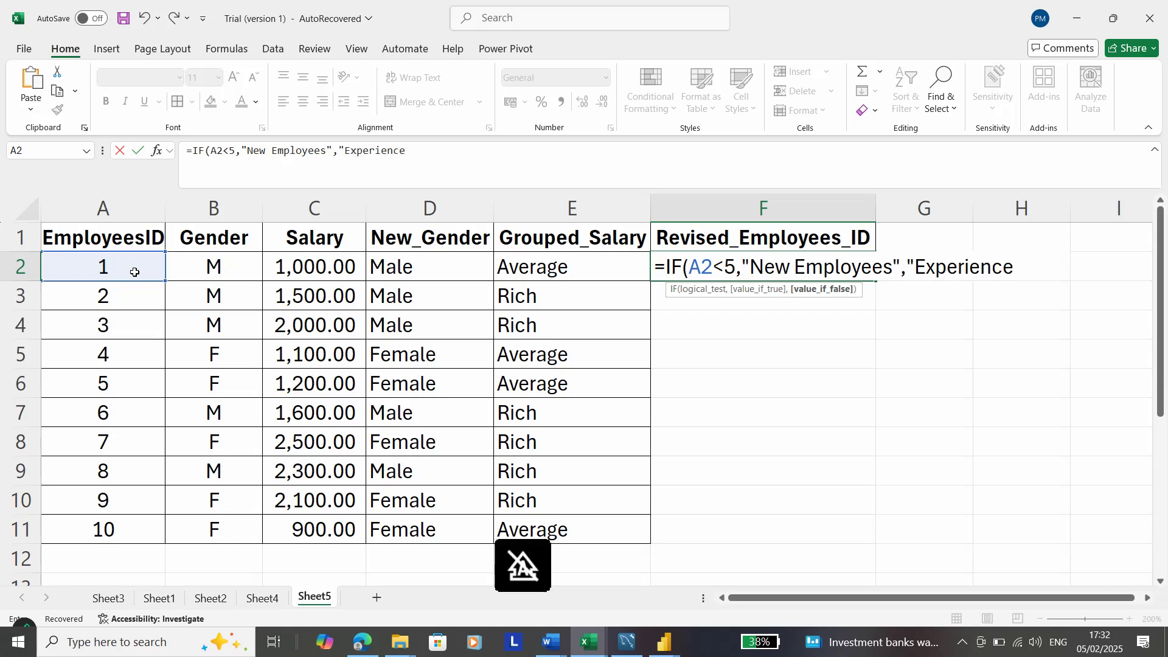
type("d Employees")
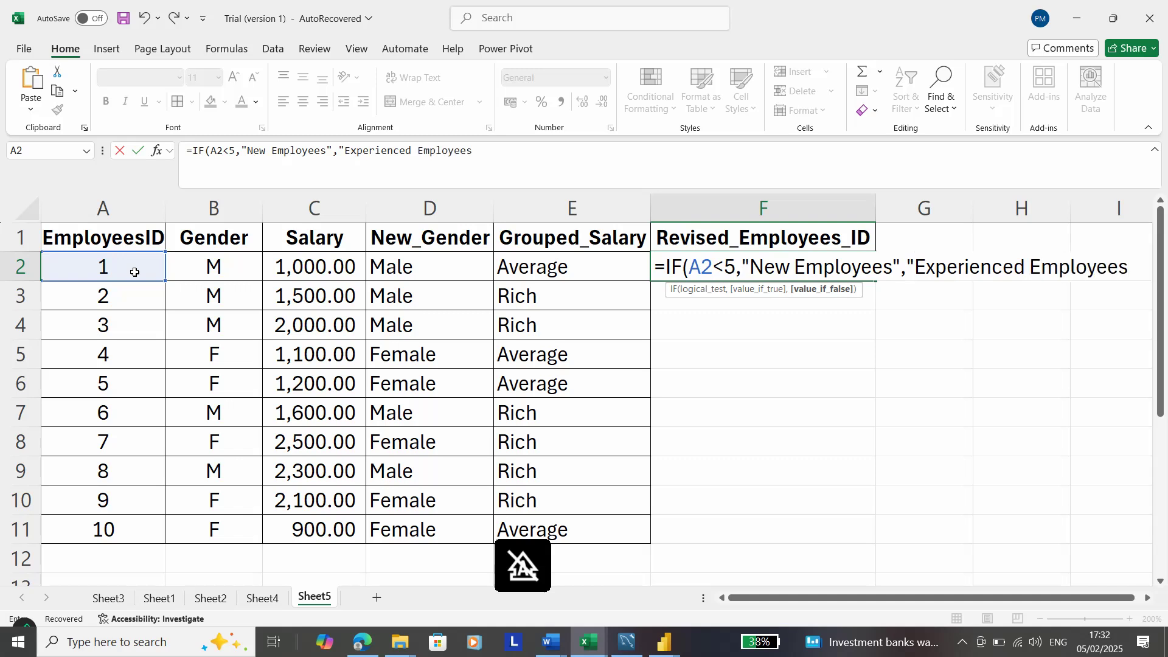
type("\"")
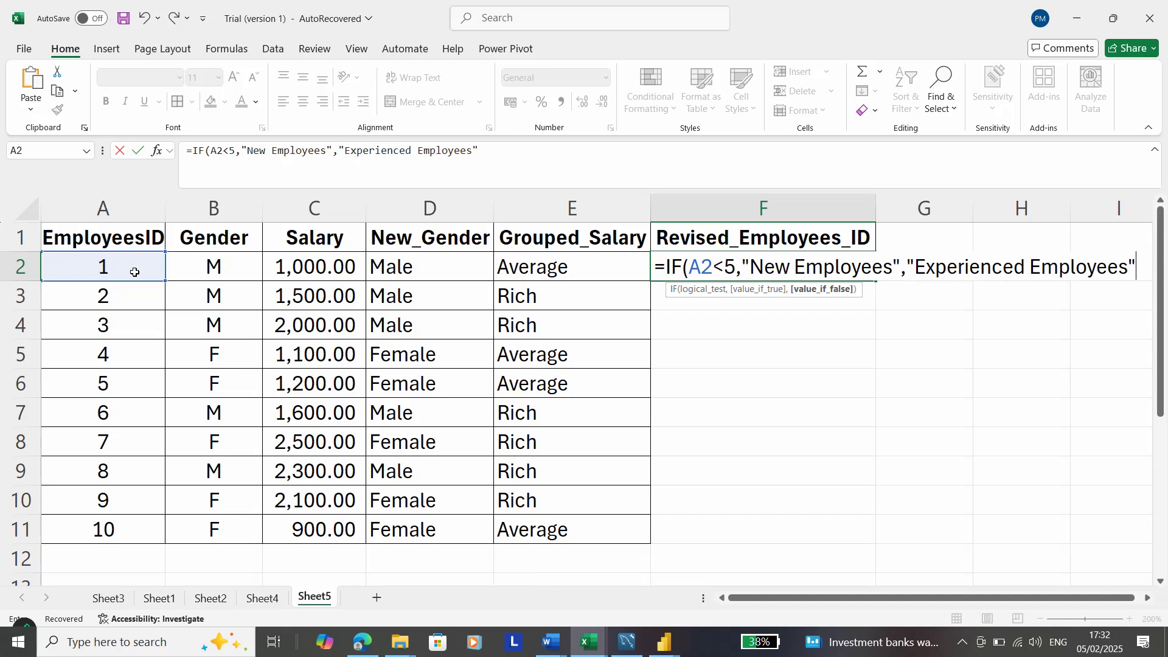
type(")")
key("Return")
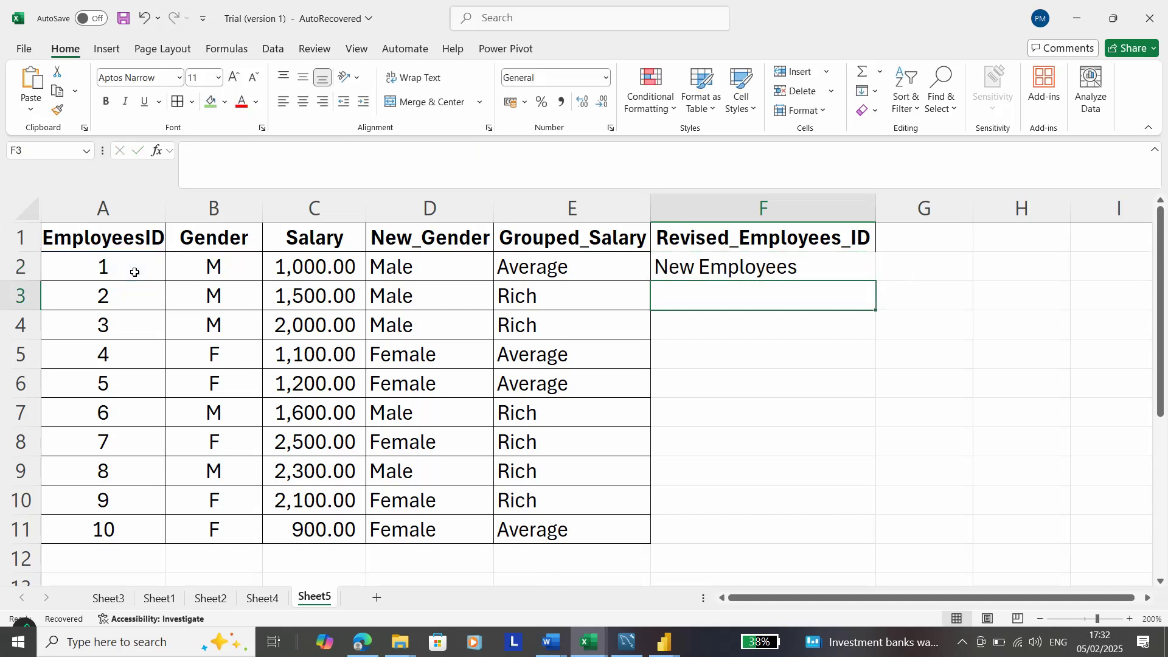
Fill the F2 formula down to F11 and apply all borders to F2:F11
left_click(805, 266)
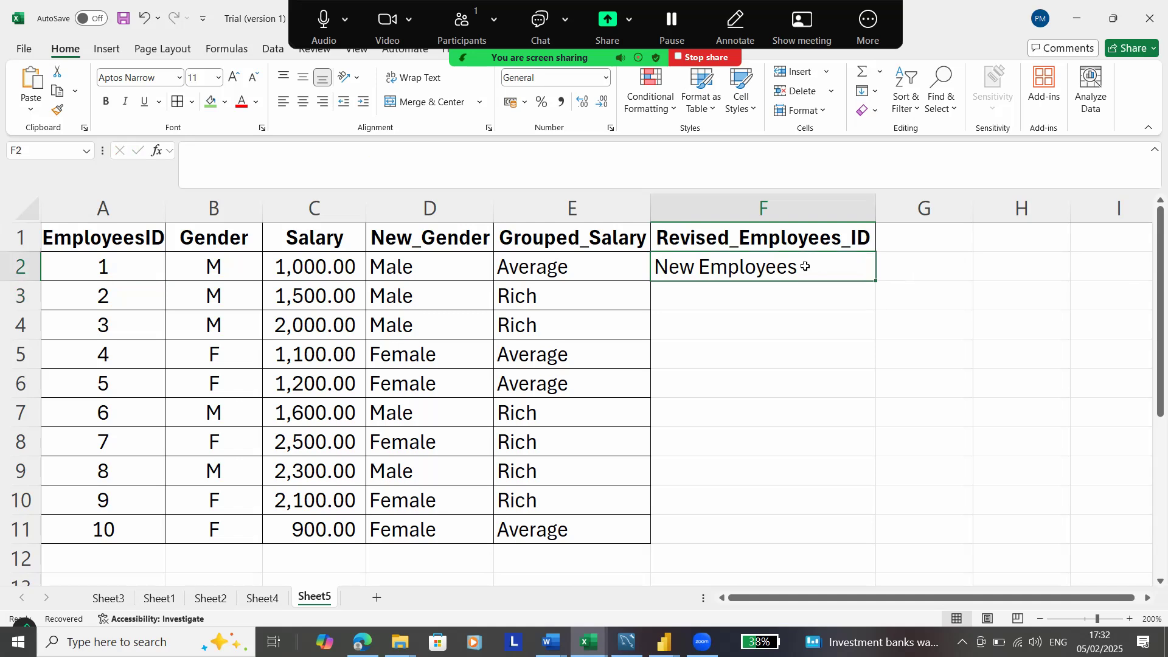
double_click(875, 280)
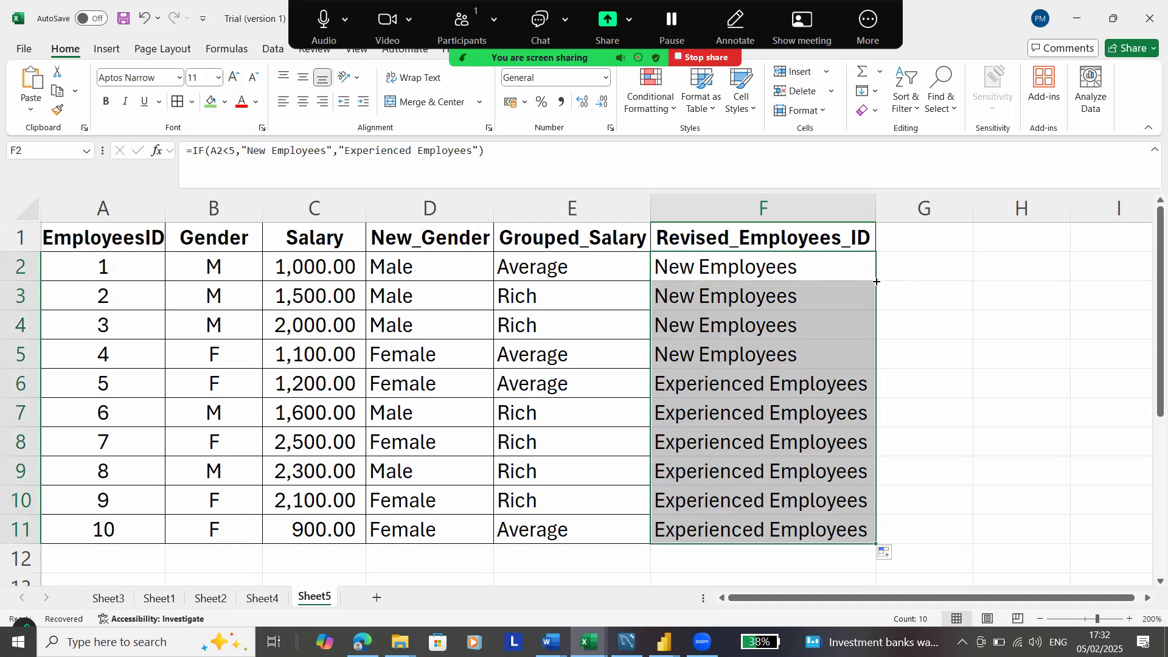
left_click(927, 377)
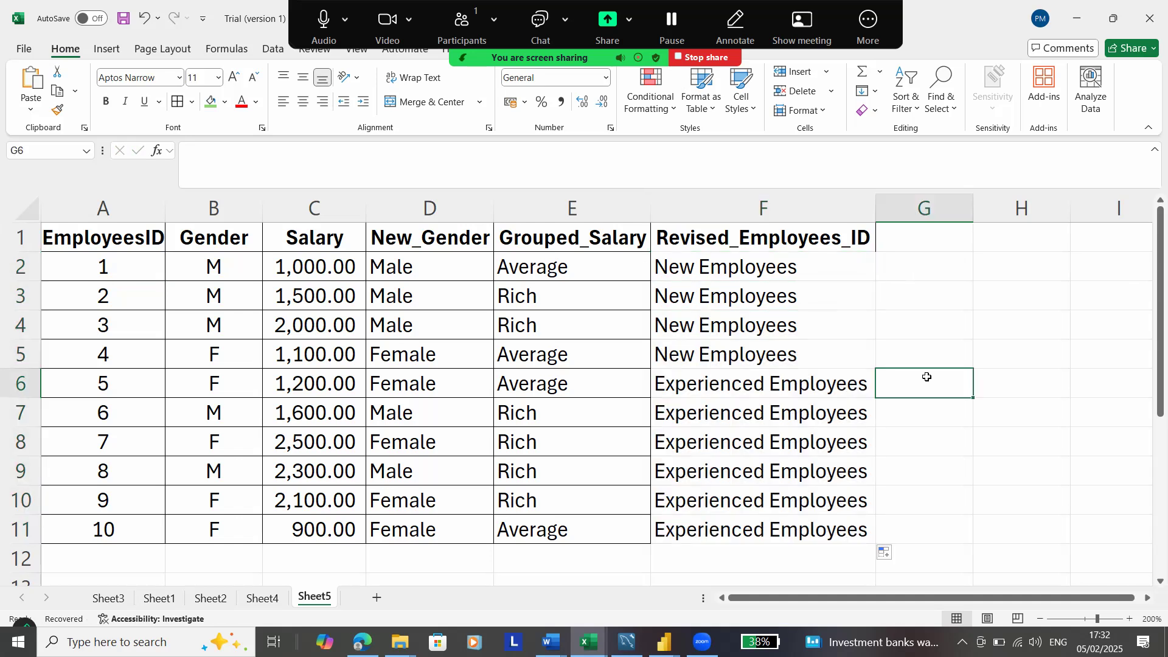
left_click_drag(809, 268, 821, 535)
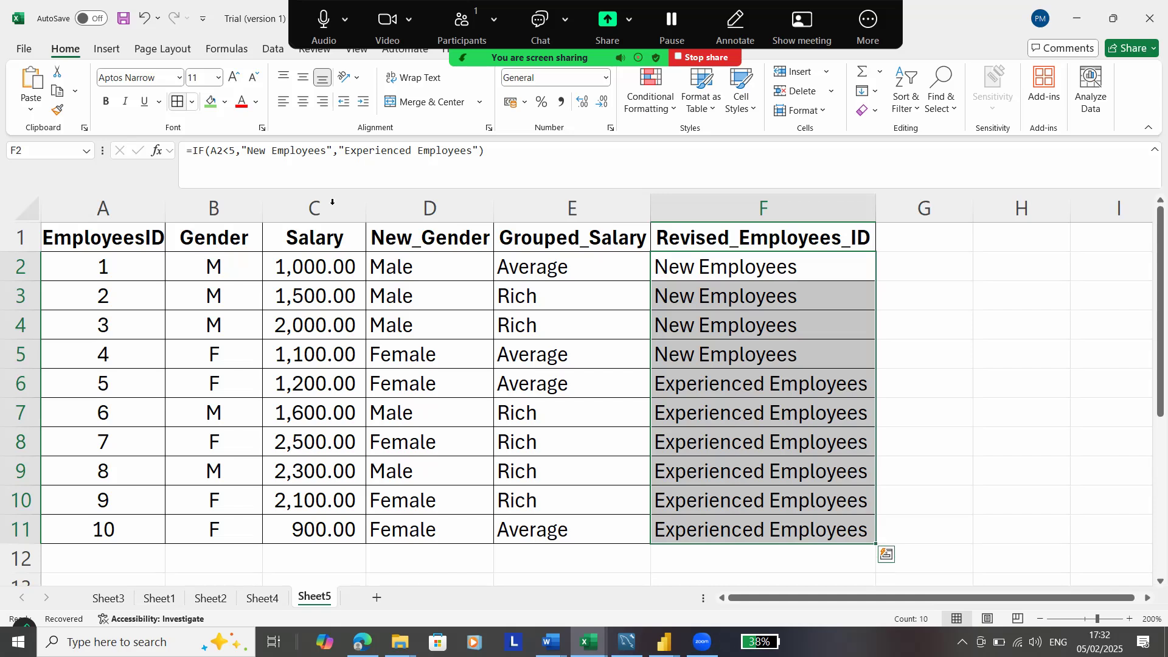
left_click(690, 379)
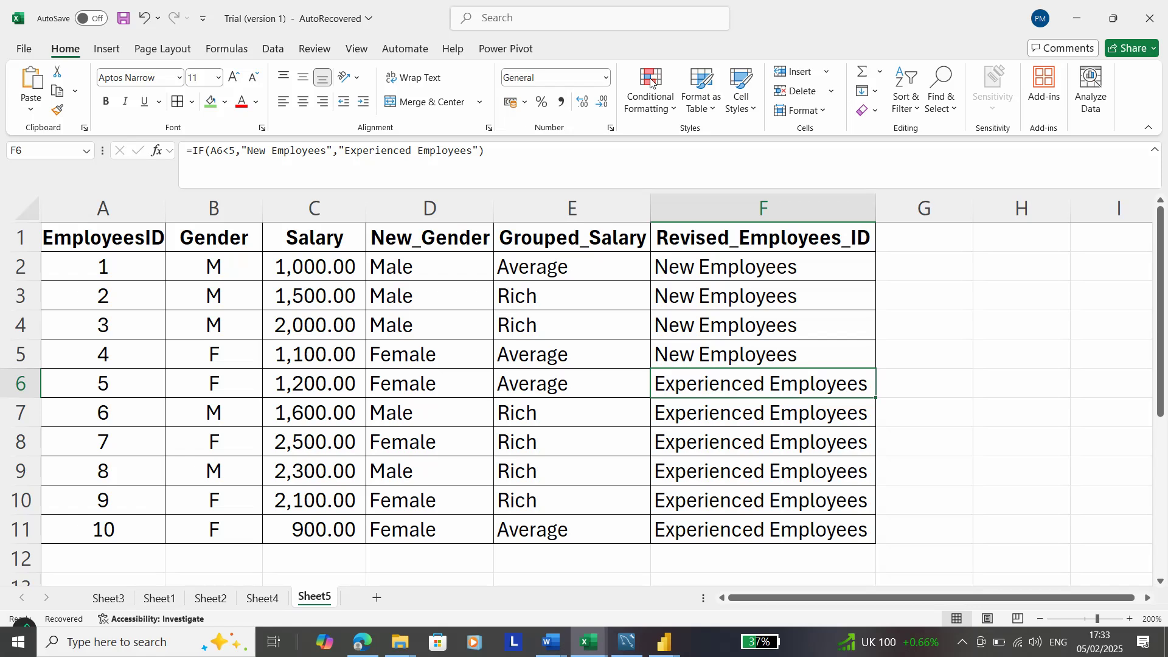
left_click(871, 24)
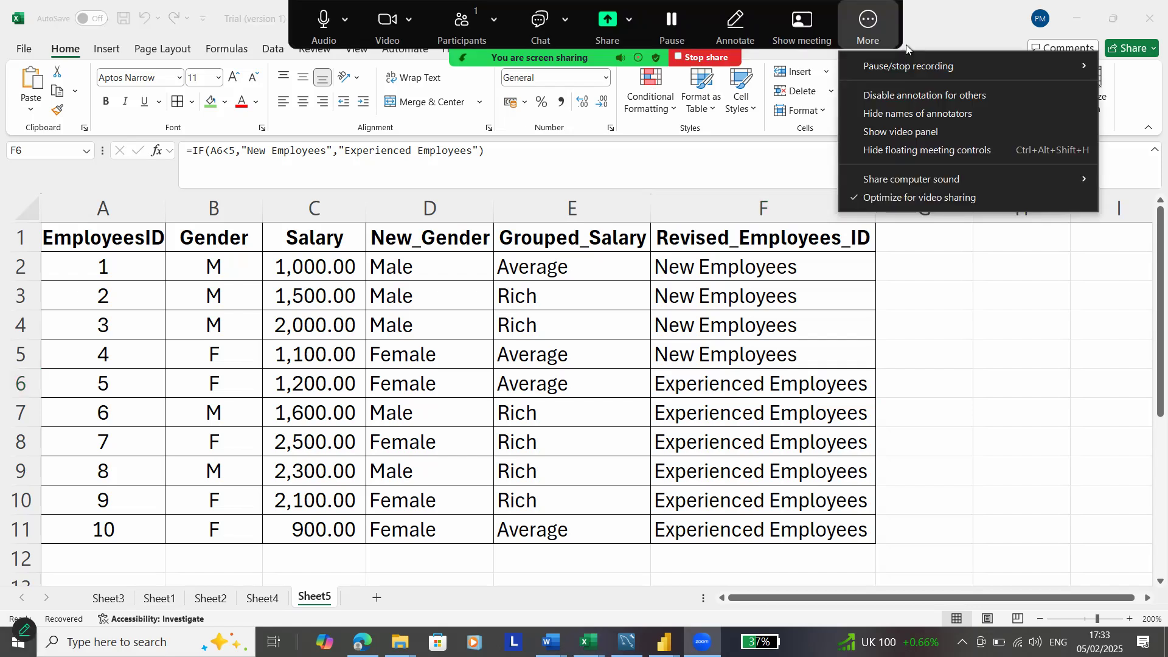
mouse_move(928, 70)
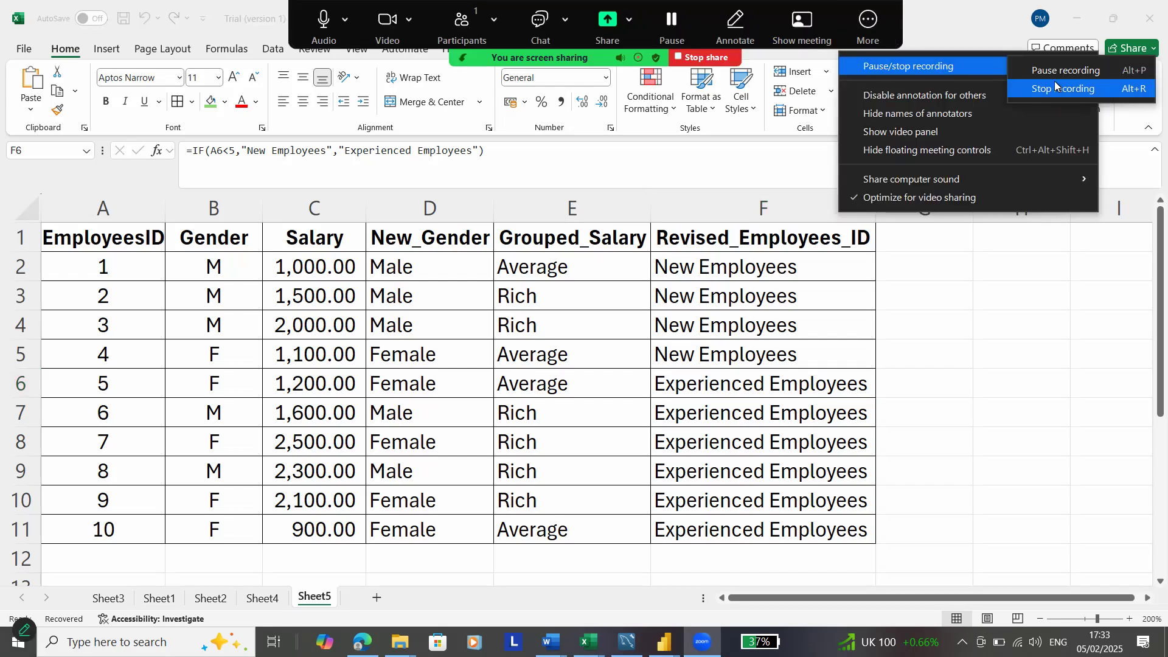